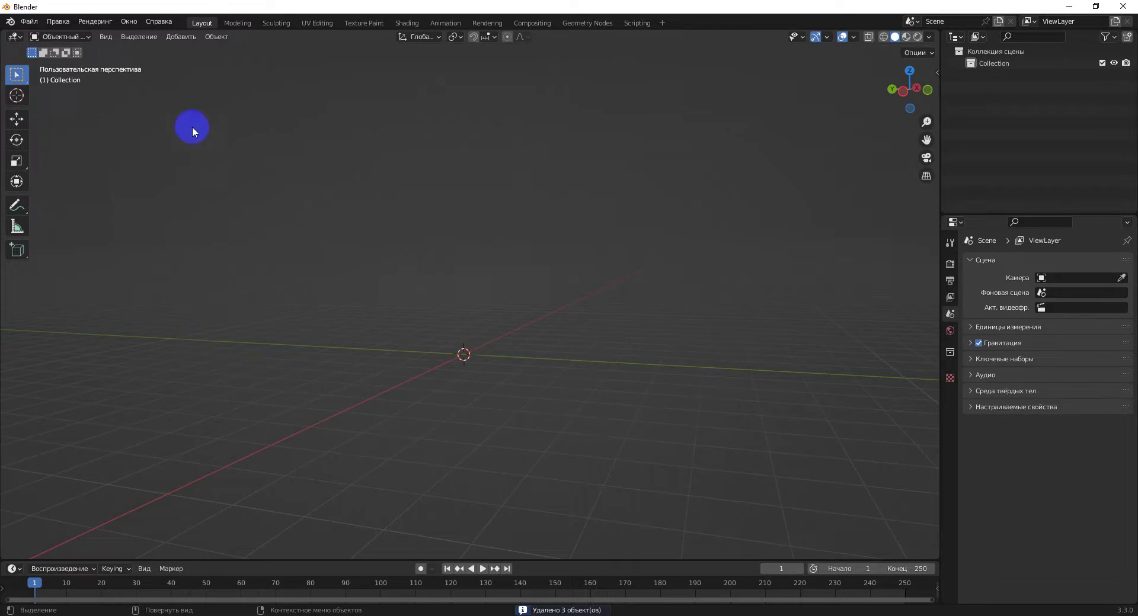
- Add a cylinder mesh at the origin and set its vertex count to 3, making a triangular prism
{"action": "left_click", "coordinate": [180, 39]}
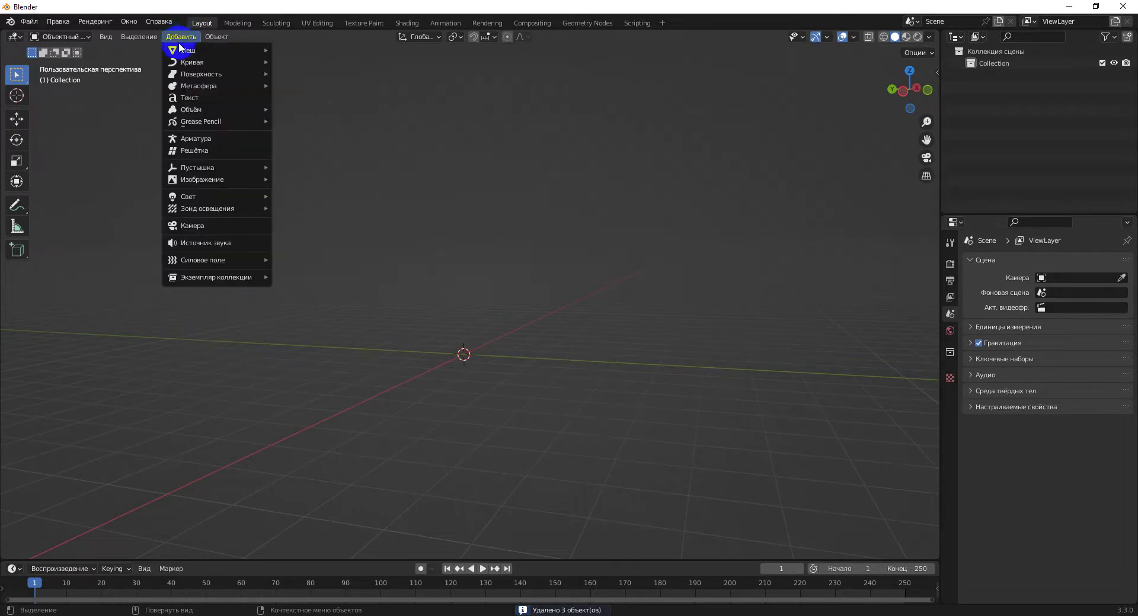
{"action": "mouse_move", "coordinate": [180, 49]}
{"action": "left_click", "coordinate": [311, 107]}
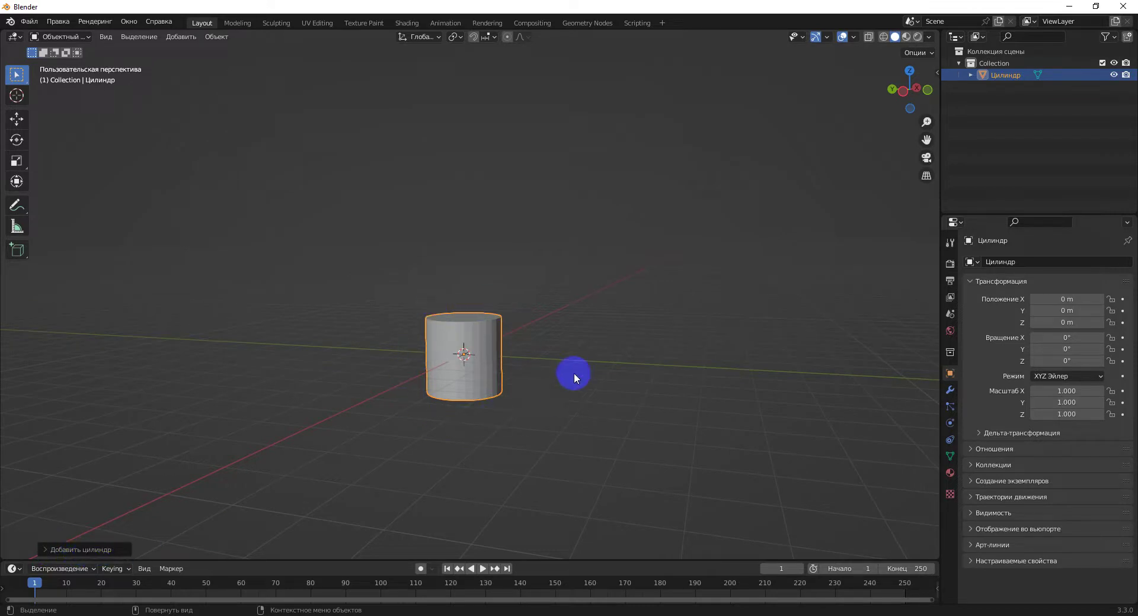
{"action": "left_click", "coordinate": [87, 549]}
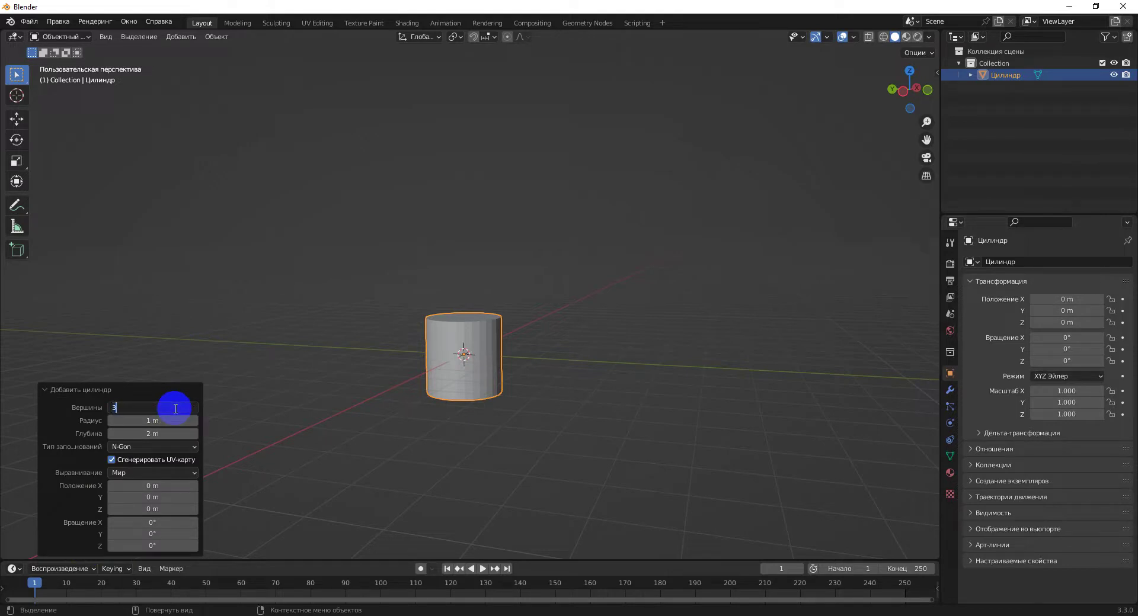
{"action": "key", "text": "Return"}
{"action": "middle_click_drag", "start_coordinate": [349, 385], "coordinate": [555, 352]}
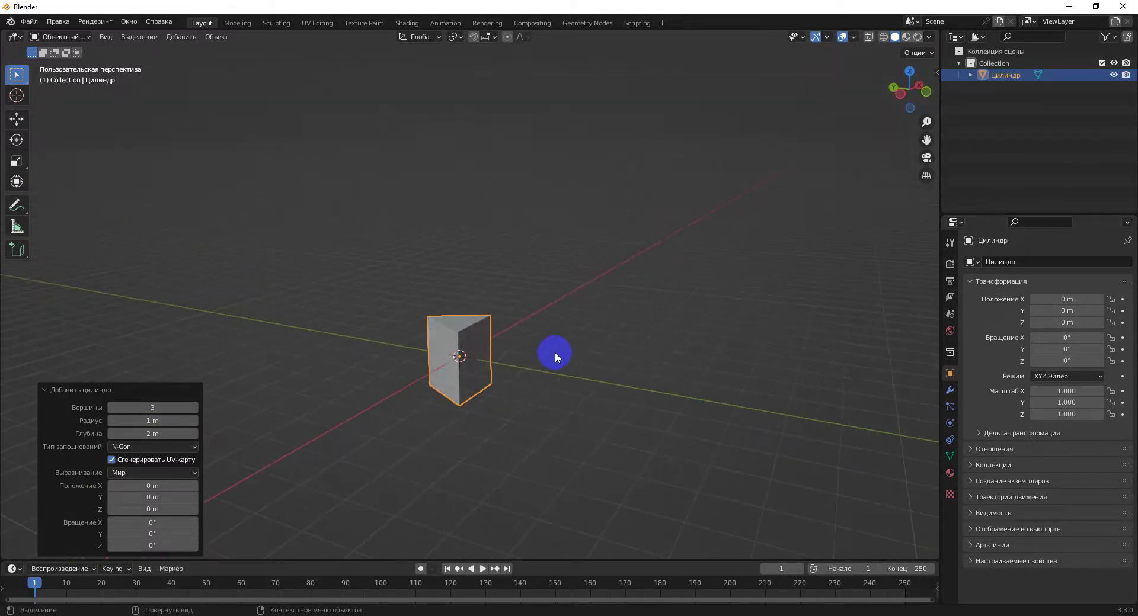
- Stretch the prism vertically by scaling it along Z to about 11.184
{"action": "left_click", "coordinate": [17, 162]}
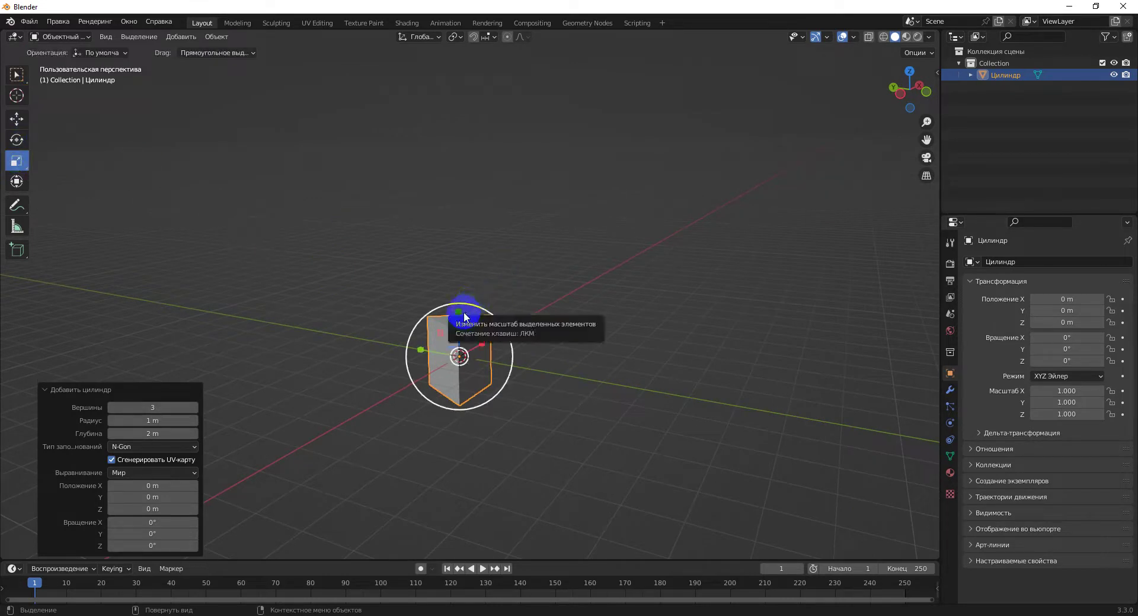
{"action": "left_click_drag", "start_coordinate": [457, 310], "coordinate": [472, 417]}
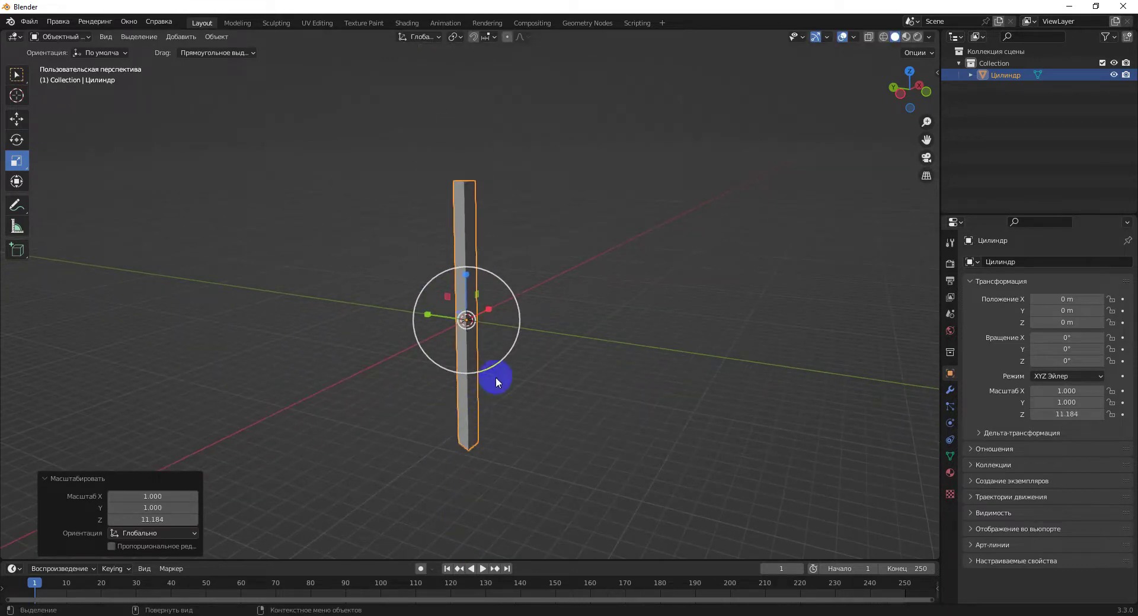
{"action": "middle_click_drag", "start_coordinate": [496, 377], "coordinate": [484, 424]}
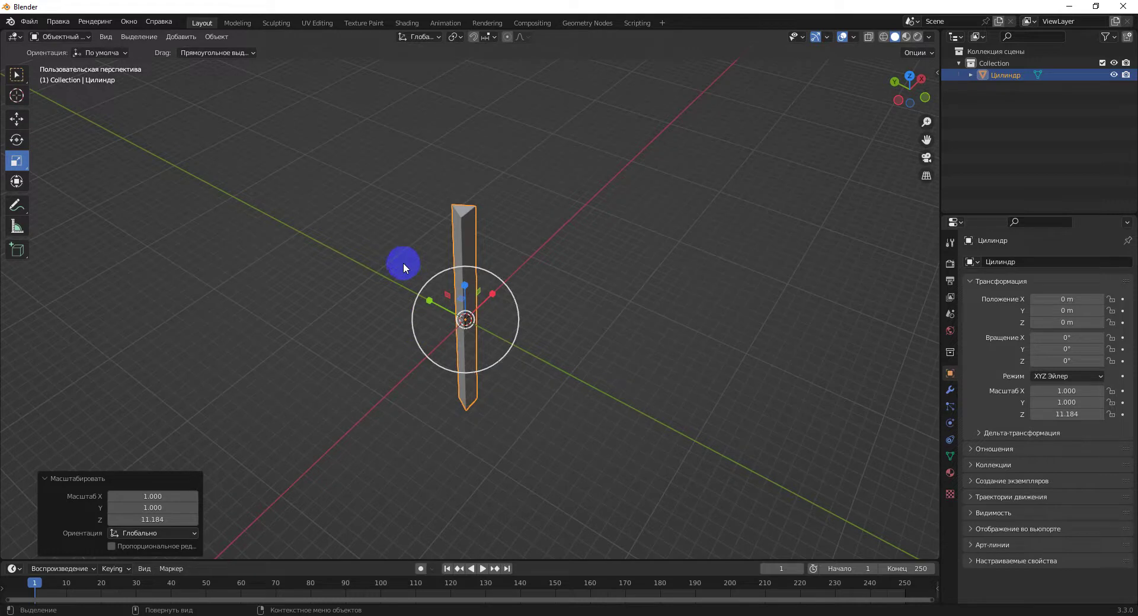
- Enter Edit Mode with face selection and select only the prism's top triangular face
{"action": "key", "text": "Tab"}
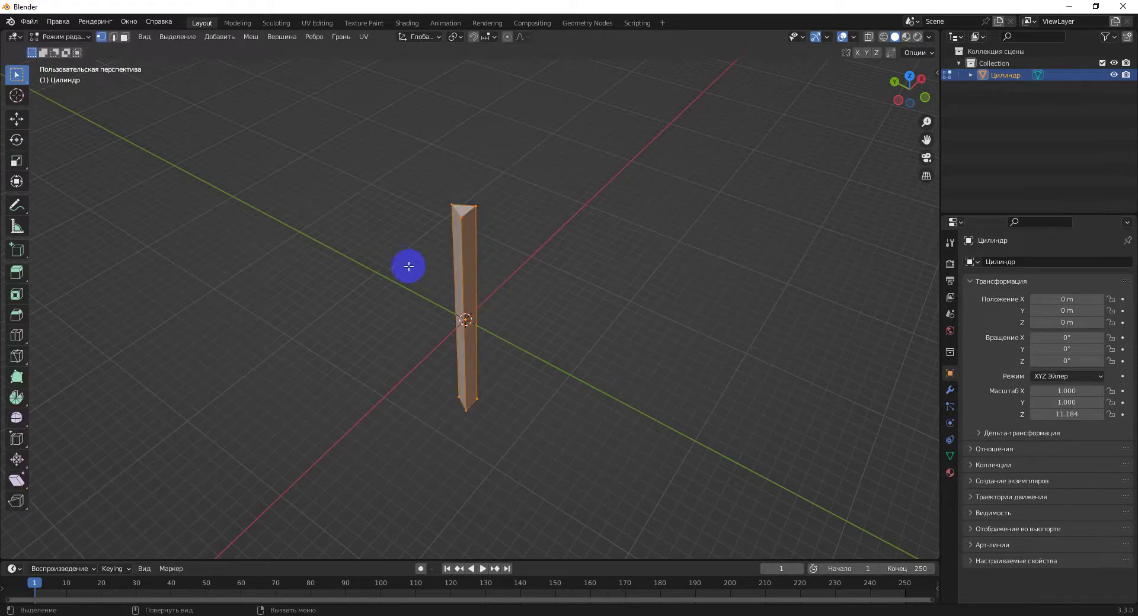
{"action": "left_click", "coordinate": [126, 37]}
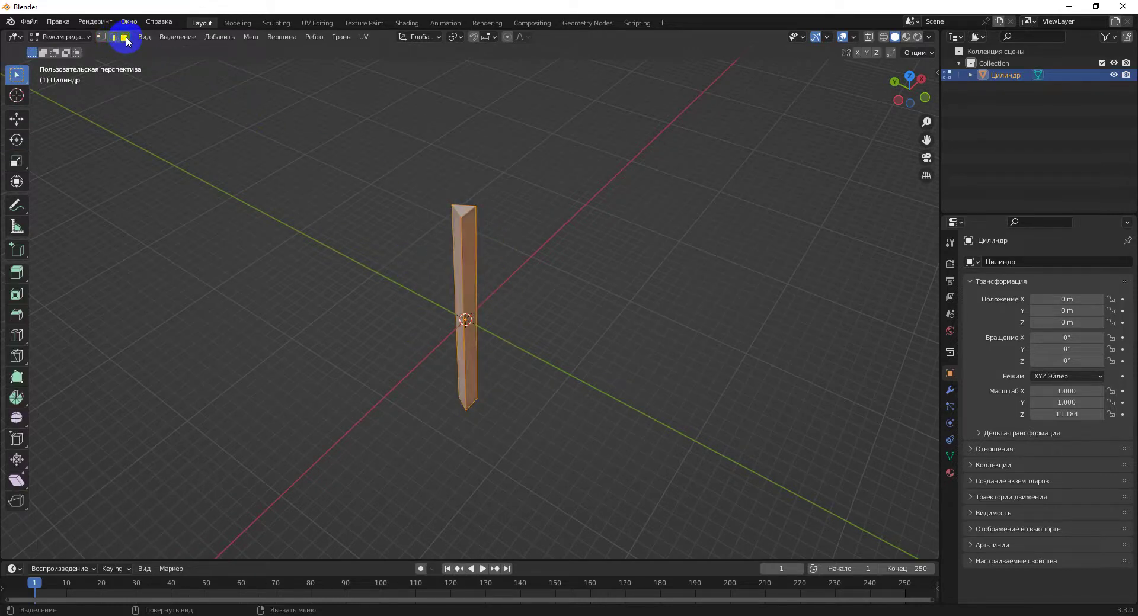
{"action": "left_click", "coordinate": [339, 121]}
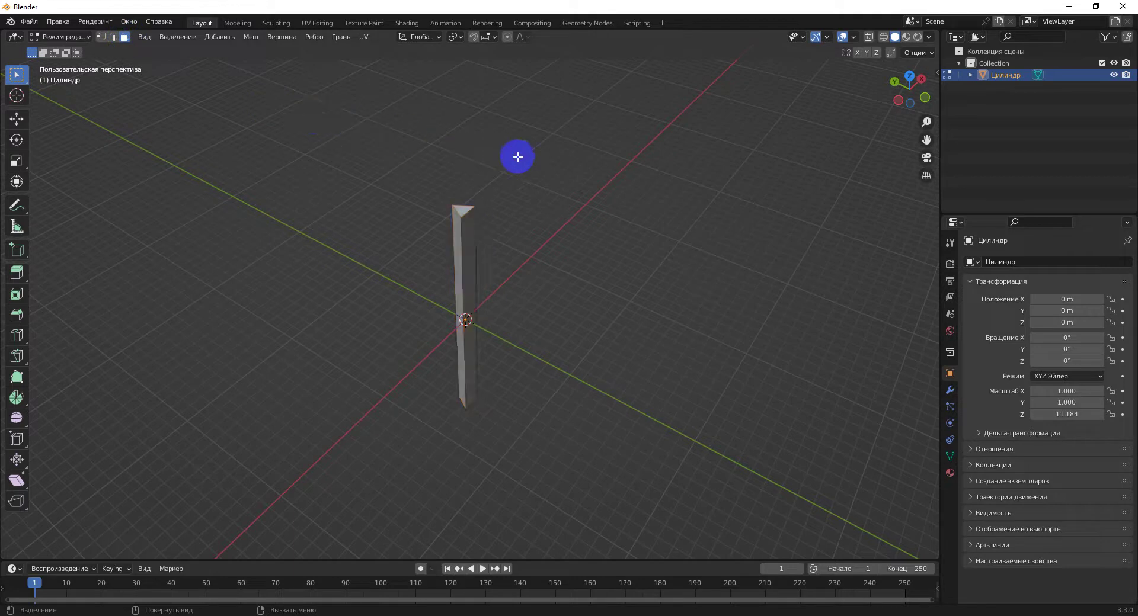
{"action": "left_click", "coordinate": [470, 205]}
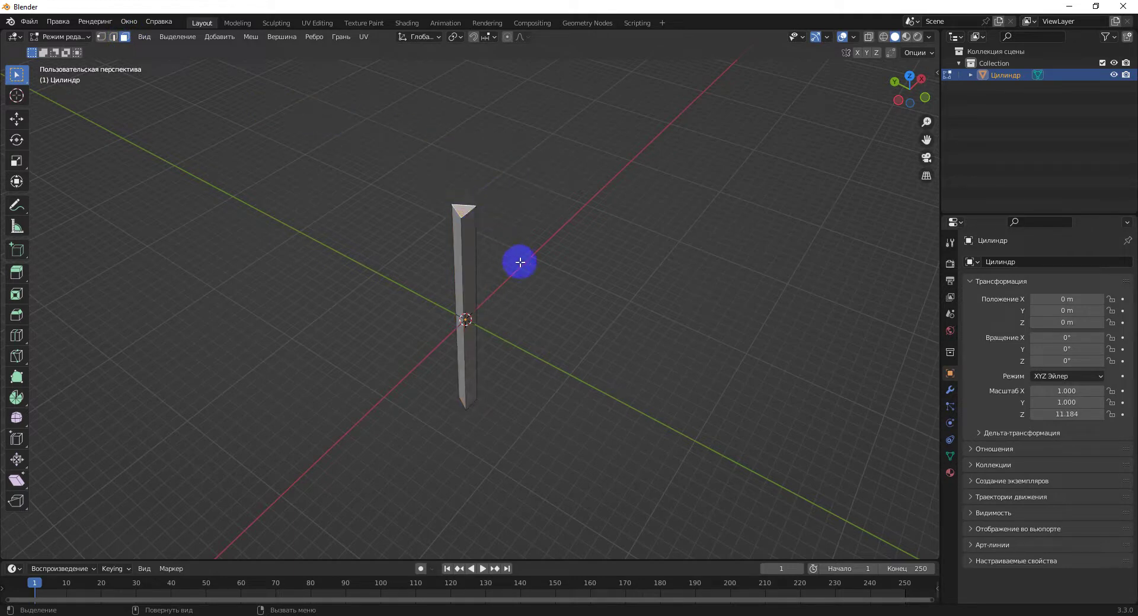
- Annotate the viewport with a freehand letter S, then return to the selection tool
{"action": "left_click", "coordinate": [17, 205]}
{"action": "mouse_move", "coordinate": [269, 90]}
{"action": "left_mouse_down"}
{"action": "mouse_move", "coordinate": [209, 95]}
{"action": "mouse_move", "coordinate": [260, 131]}
{"action": "mouse_move", "coordinate": [210, 130]}
{"action": "left_mouse_up"}
{"action": "left_click", "coordinate": [18, 74]}
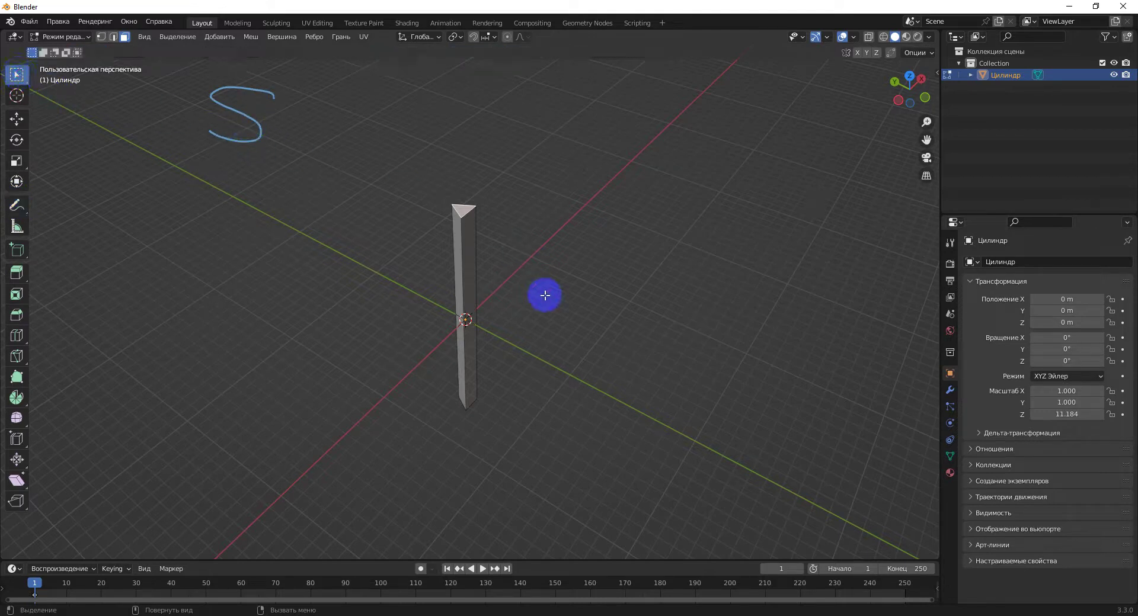
- Scale the selected top face down to about 0.0865 so the prism tapers to a point
{"action": "key", "text": "s"}
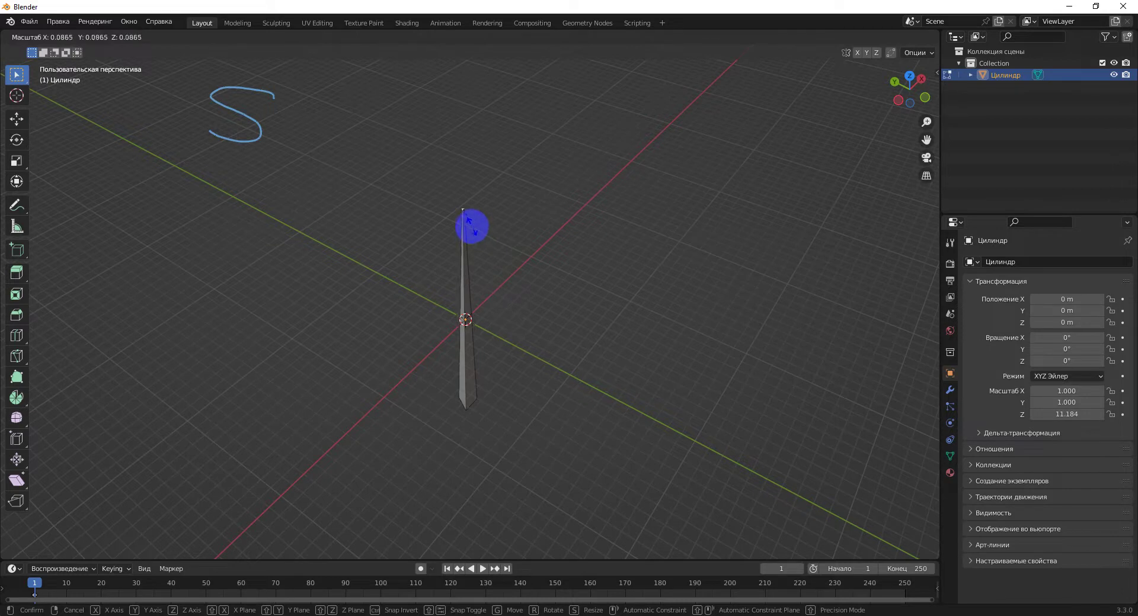
{"action": "left_click", "coordinate": [472, 226]}
{"action": "key", "text": "Tab"}
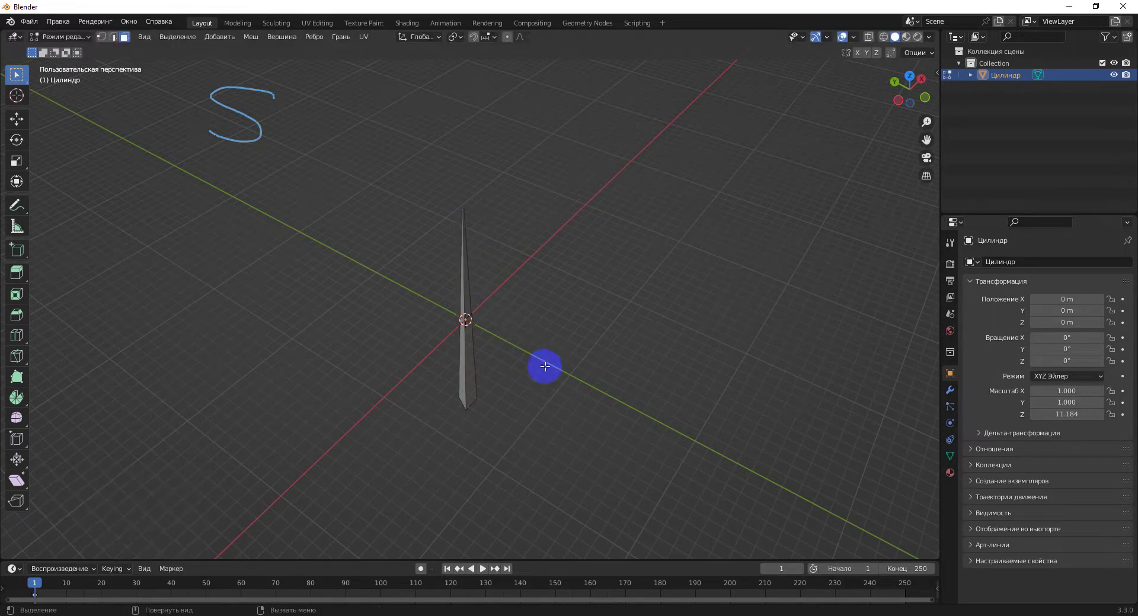
- Add 37 evenly spaced horizontal loop cuts along the spike's full height, without sliding them
{"action": "mouse_move", "coordinate": [544, 364]}
{"action": "middle_mouse_down"}
{"action": "mouse_move", "coordinate": [577, 302]}
{"action": "mouse_move", "coordinate": [610, 290]}
{"action": "mouse_move", "coordinate": [597, 332]}
{"action": "mouse_move", "coordinate": [554, 332]}
{"action": "mouse_move", "coordinate": [576, 301]}
{"action": "mouse_move", "coordinate": [502, 324]}
{"action": "middle_mouse_up"}
{"action": "middle_click_drag", "start_coordinate": [516, 285], "coordinate": [521, 333], "text": "shift"}
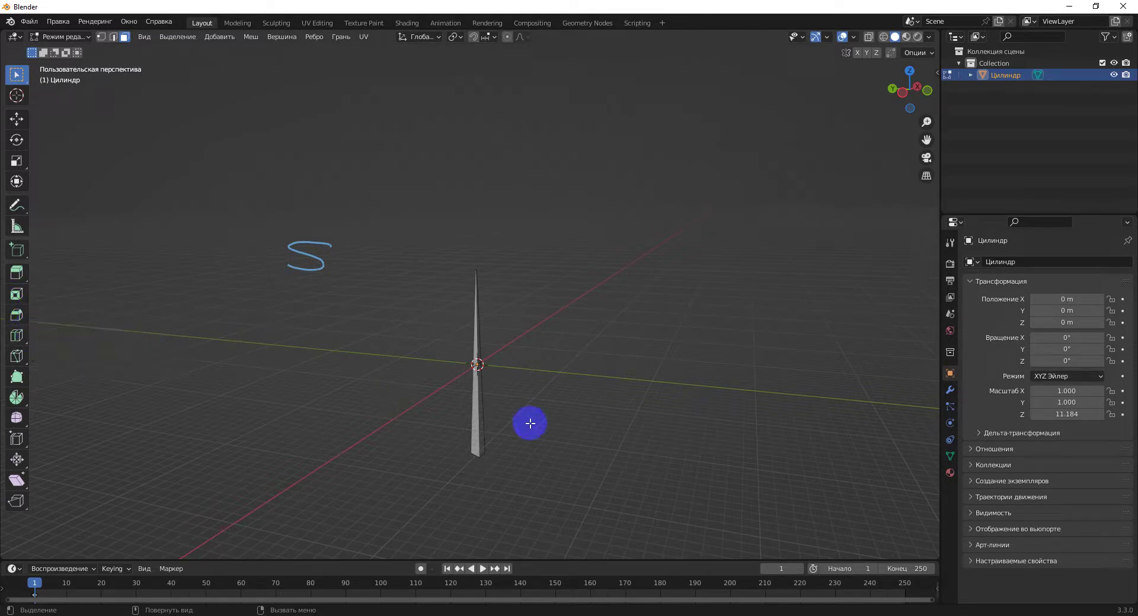
{"action": "middle_click_drag", "start_coordinate": [528, 422], "coordinate": [556, 330], "text": "shift"}
{"action": "scroll", "coordinate": [551, 333], "scroll_direction": "up", "scroll_amount": 3}
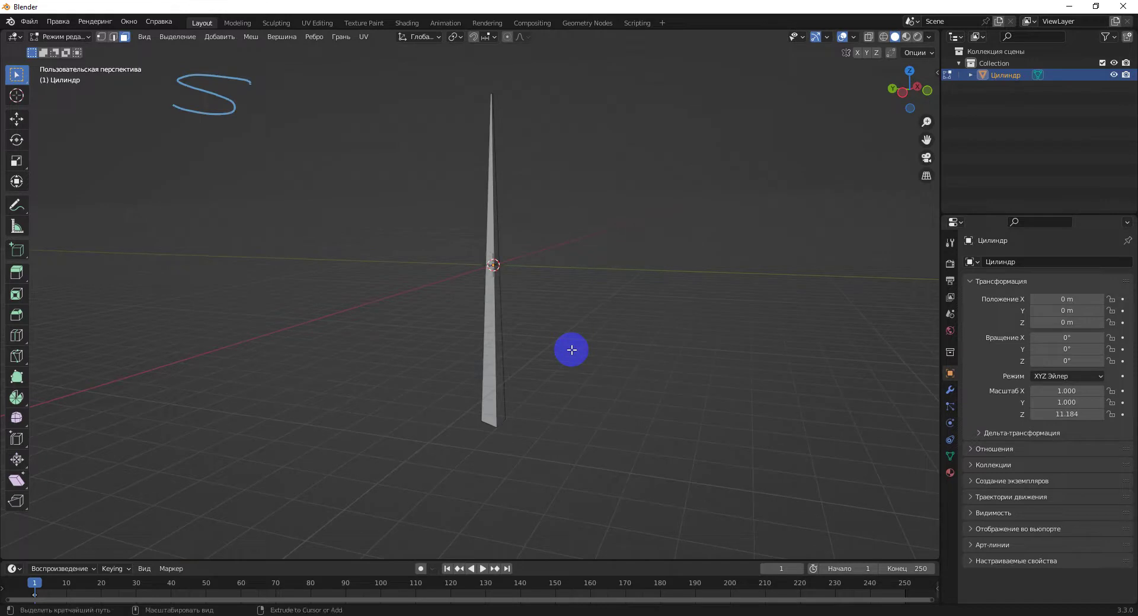
{"action": "key", "text": "ctrl+r"}
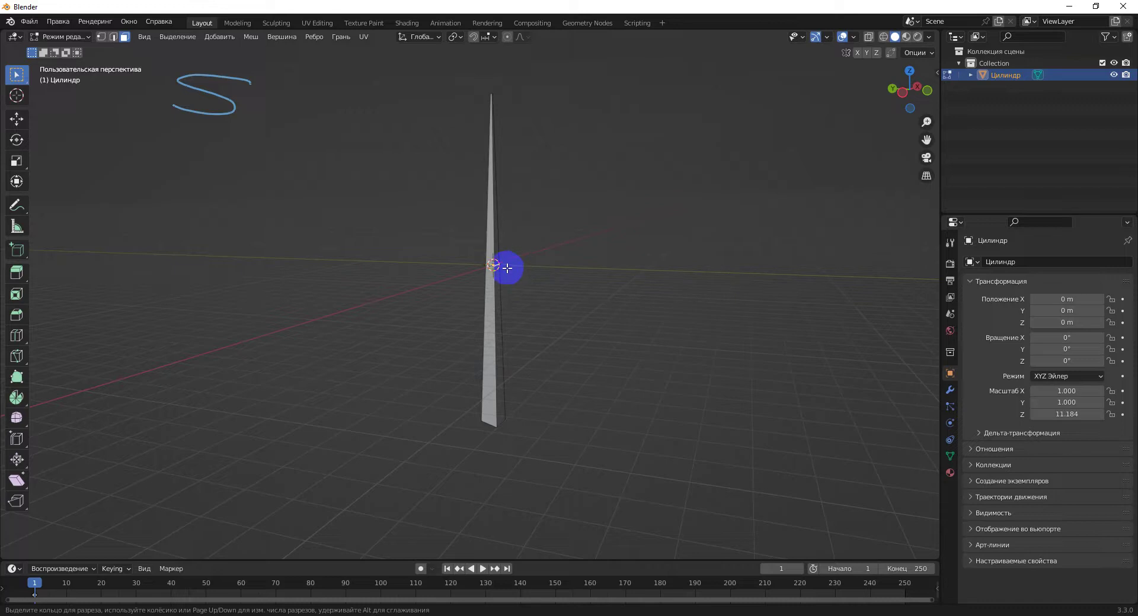
{"action": "scroll", "coordinate": [507, 268], "scroll_direction": "up", "scroll_amount": 3}
{"action": "scroll", "coordinate": [507, 267], "scroll_direction": "up", "scroll_amount": 20}
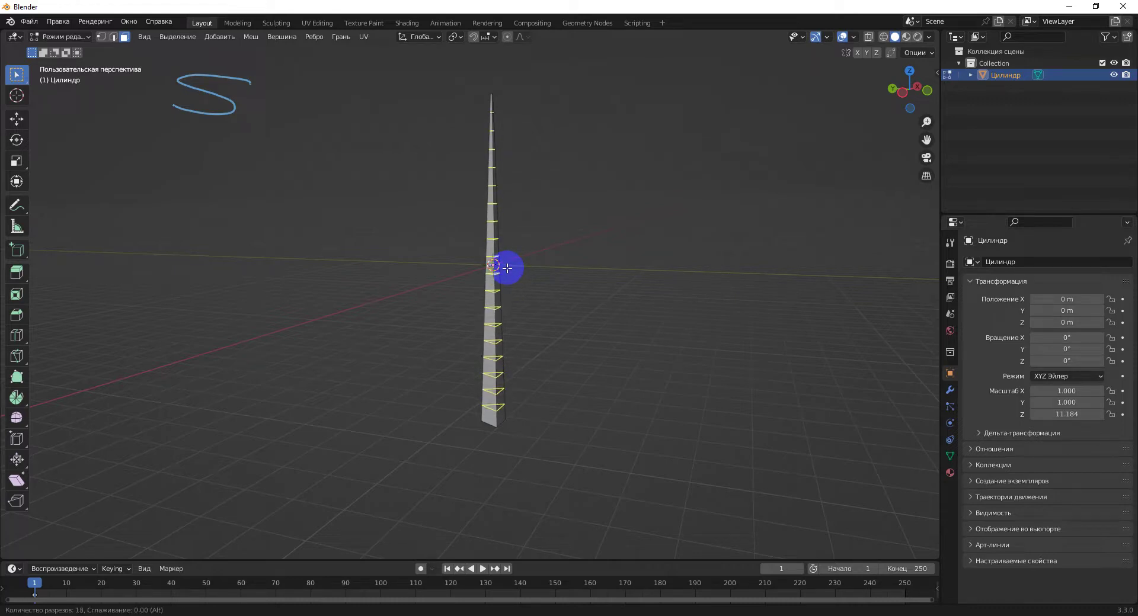
{"action": "scroll", "coordinate": [507, 268], "scroll_direction": "up", "scroll_amount": 4}
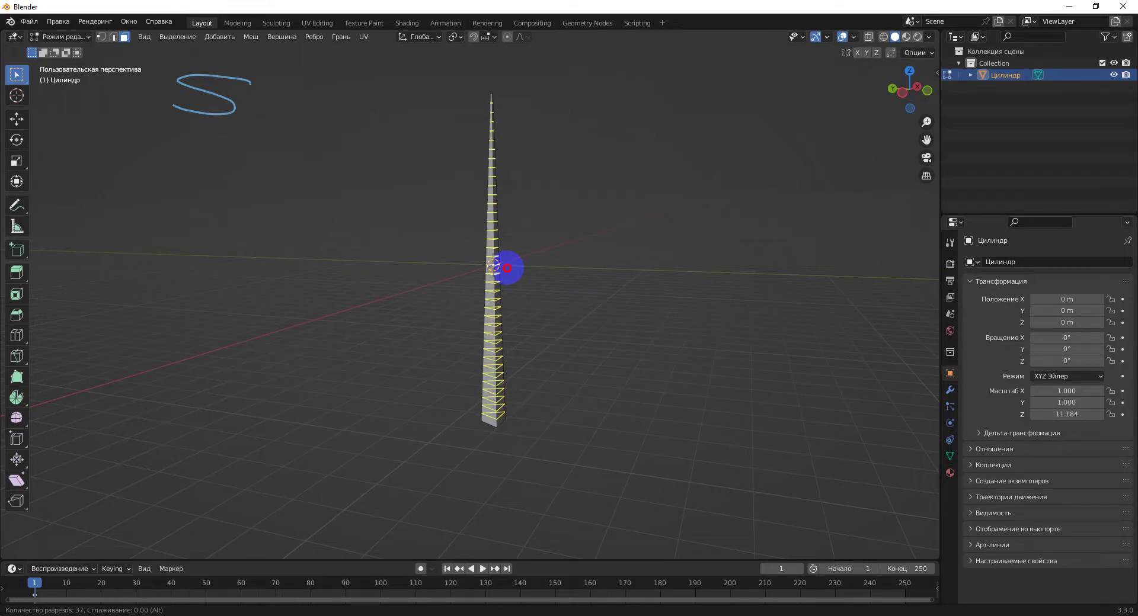
{"action": "left_click", "coordinate": [507, 268]}
{"action": "left_click", "coordinate": [507, 268]}
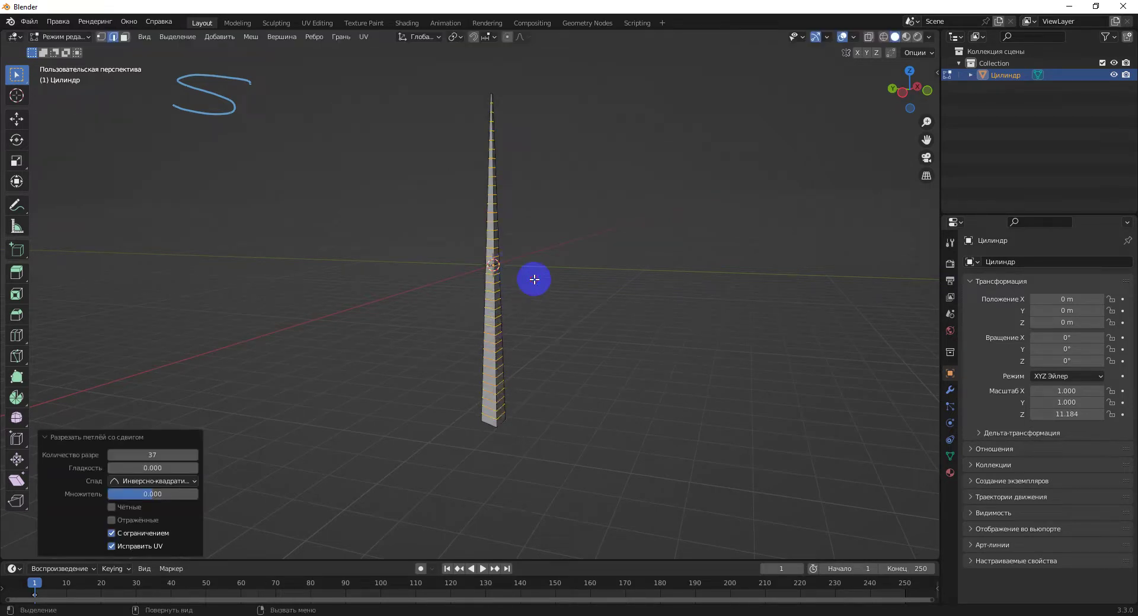
{"action": "middle_click_drag", "start_coordinate": [533, 279], "coordinate": [508, 330]}
{"action": "key", "text": "Tab"}
{"action": "key", "text": "Tab"}
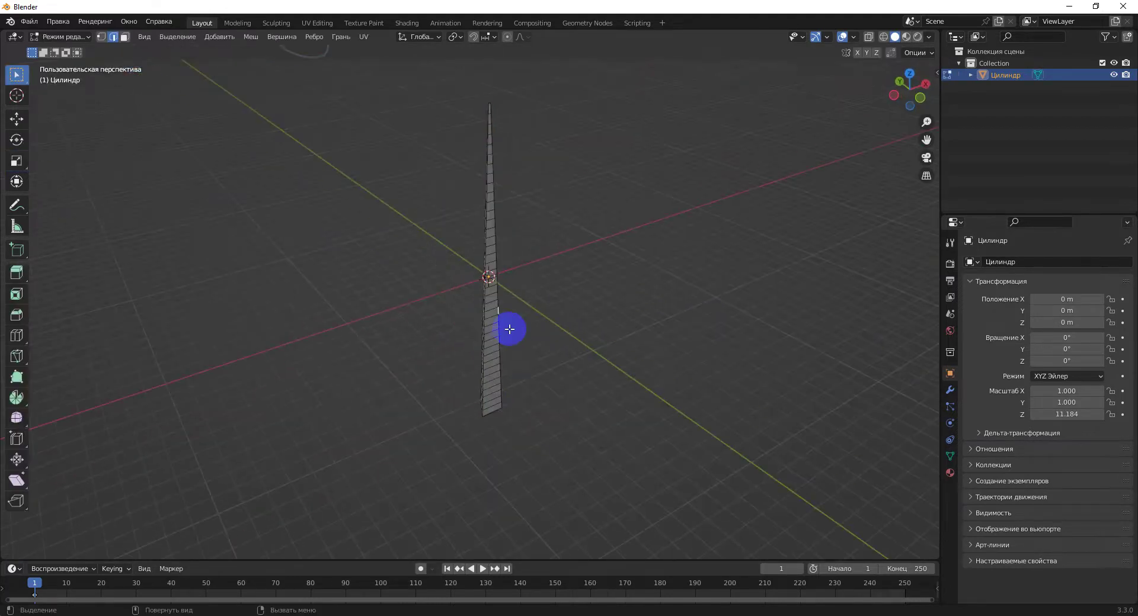
{"action": "key", "text": "Tab"}
{"action": "key", "text": "Tab"}
{"action": "key", "text": "Tab"}
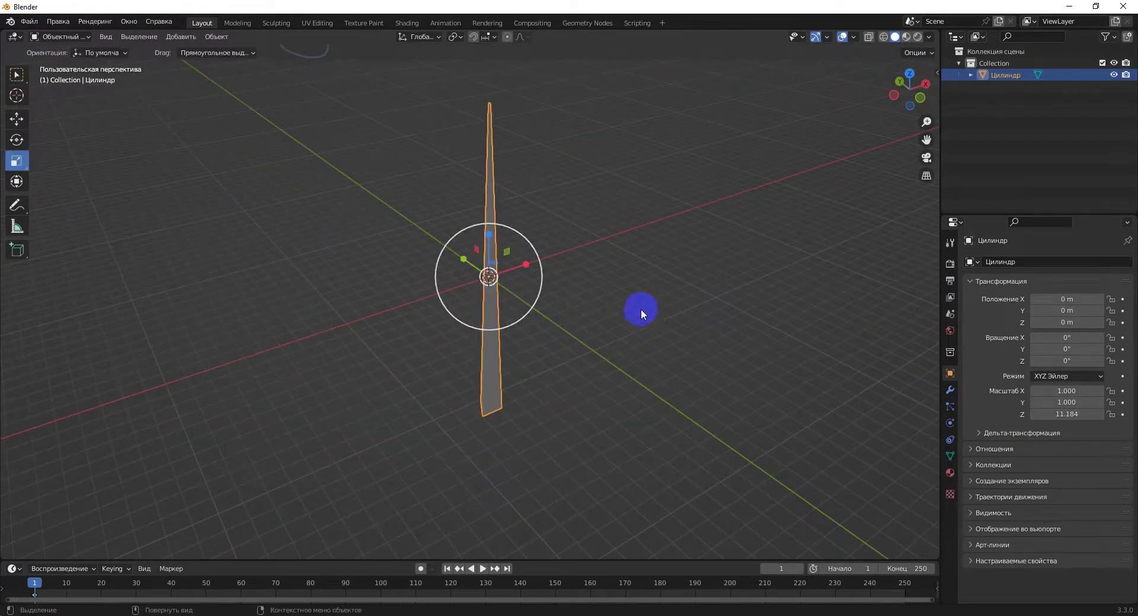
- Rotate the selected edge on the spike's side by about -96.4° around the global Z axis in Edit Mode
{"action": "key", "text": "Tab"}
{"action": "middle_click_drag", "start_coordinate": [521, 292], "coordinate": [542, 304]}
{"action": "left_click", "coordinate": [32, 142]}
{"action": "left_click_drag", "start_coordinate": [534, 305], "coordinate": [621, 314]}
{"action": "mouse_move", "coordinate": [620, 314]}
{"action": "middle_mouse_down"}
{"action": "mouse_move", "coordinate": [546, 337]}
{"action": "mouse_move", "coordinate": [478, 262]}
{"action": "mouse_move", "coordinate": [587, 371]}
{"action": "mouse_move", "coordinate": [509, 440]}
{"action": "mouse_move", "coordinate": [549, 389]}
{"action": "middle_mouse_up"}
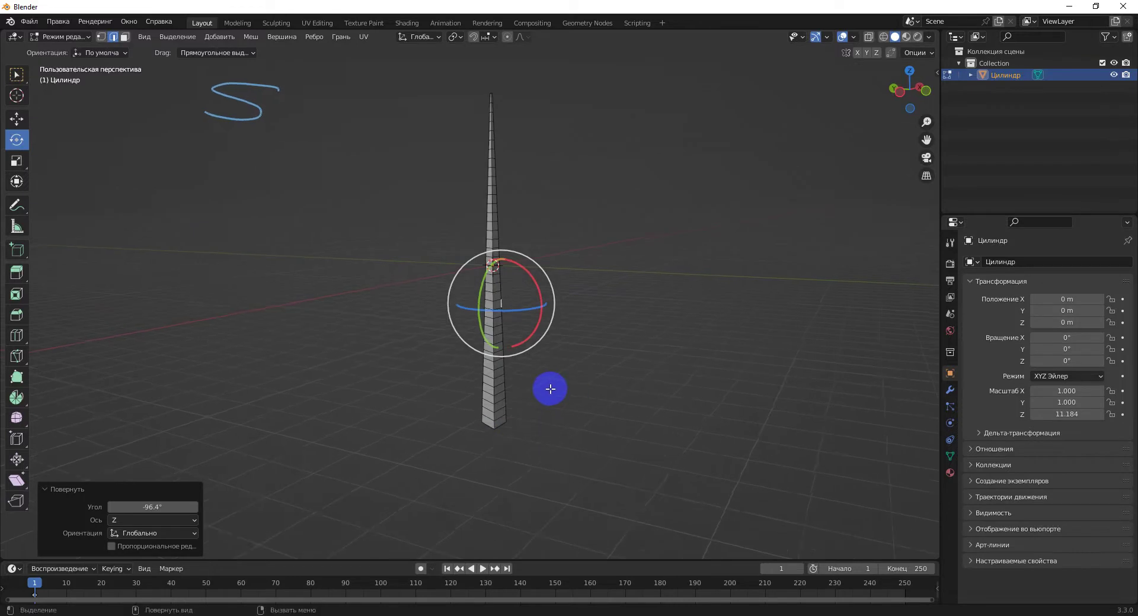
{"action": "key", "text": "Tab"}
{"action": "key", "text": "Tab"}
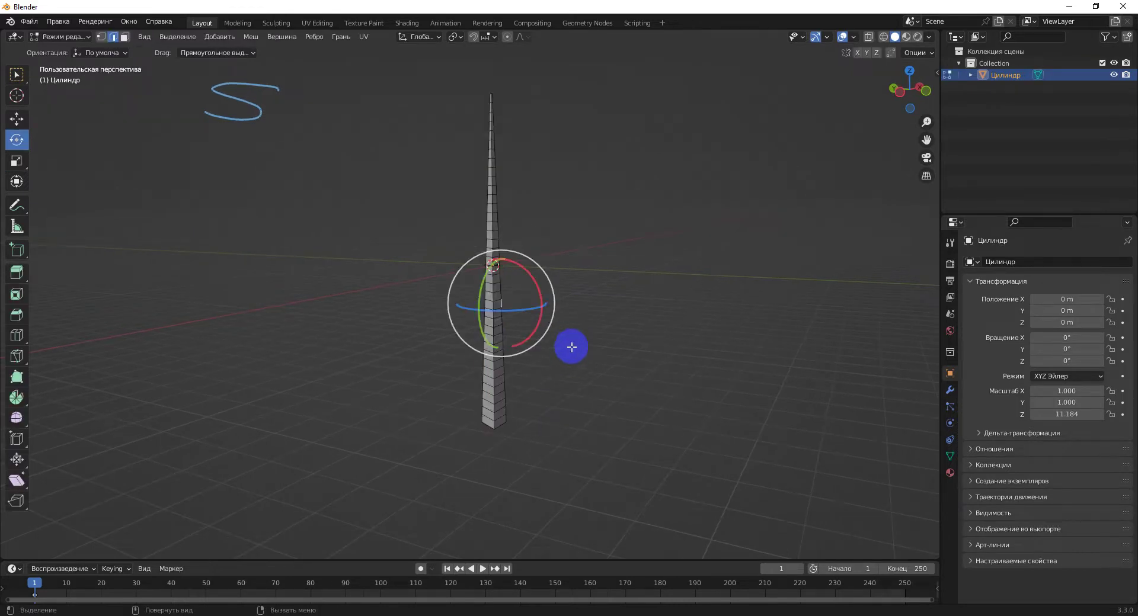
- Switch to the selection tool and select the spike's entire mesh in Edit Mode
{"action": "left_click", "coordinate": [17, 74]}
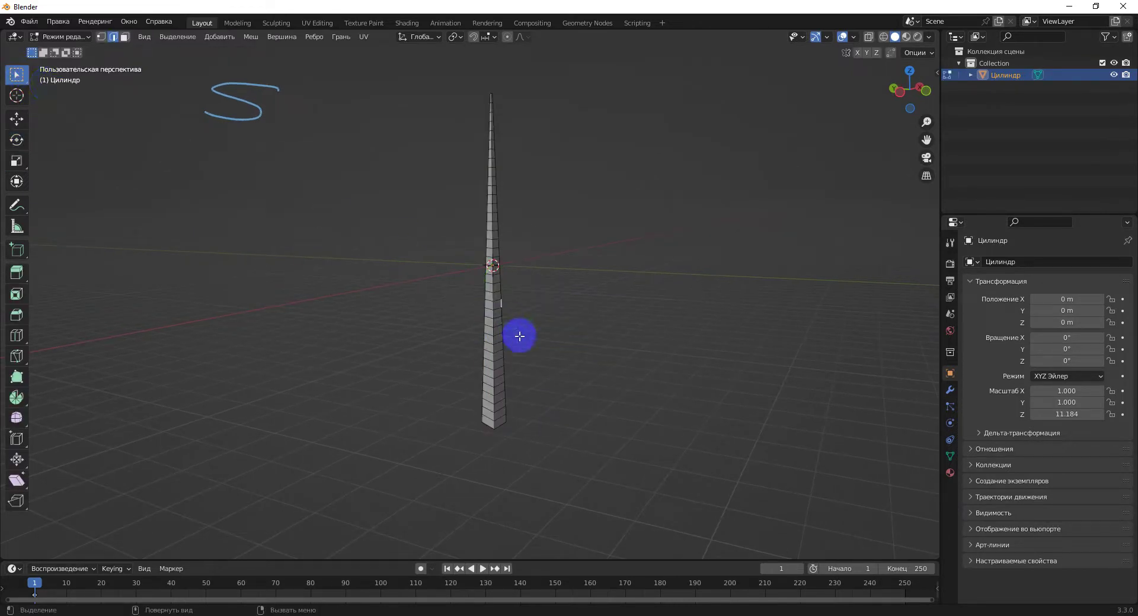
{"action": "key", "text": "a"}
{"action": "scroll", "coordinate": [545, 285], "scroll_direction": "up", "scroll_amount": 3, "text": "shift"}
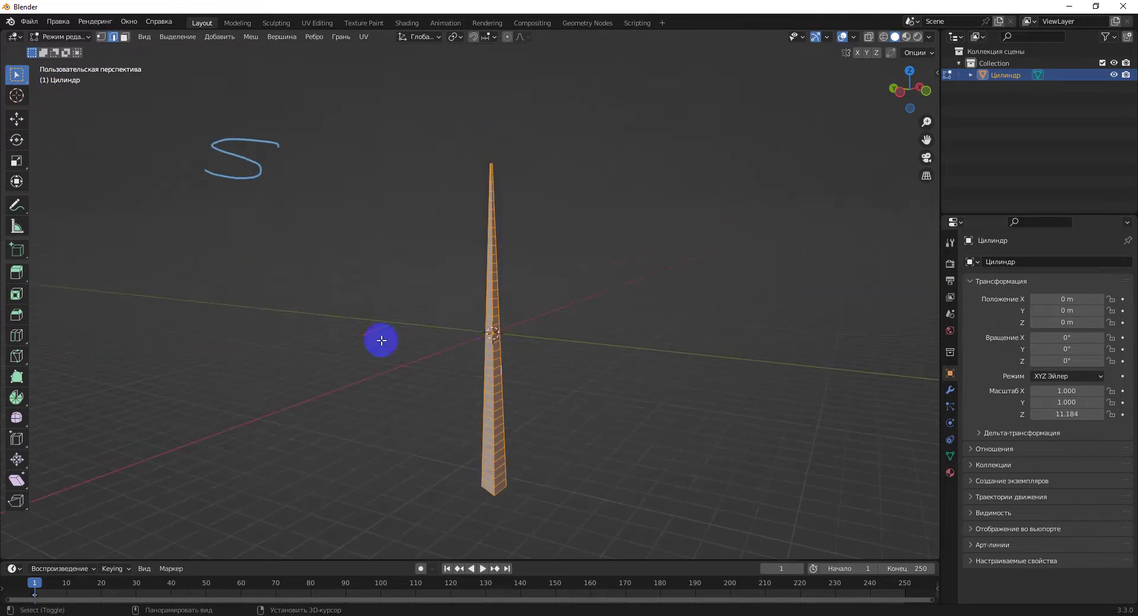
- Annotate the viewport with a freehand letter A above the S, then return to the selection tool
{"action": "left_click", "coordinate": [16, 205]}
{"action": "scroll", "coordinate": [296, 267], "scroll_direction": "up", "scroll_amount": 3, "text": "shift"}
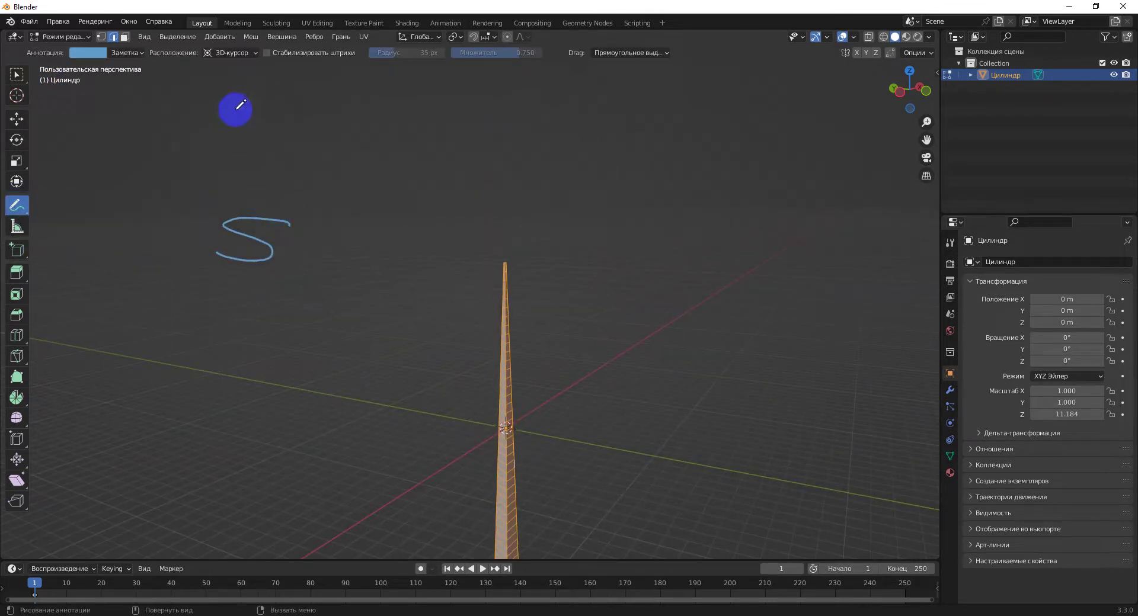
{"action": "mouse_move", "coordinate": [207, 183]}
{"action": "left_mouse_down"}
{"action": "mouse_move", "coordinate": [231, 108]}
{"action": "mouse_move", "coordinate": [246, 177]}
{"action": "mouse_move", "coordinate": [214, 163]}
{"action": "mouse_move", "coordinate": [242, 160]}
{"action": "left_mouse_up"}
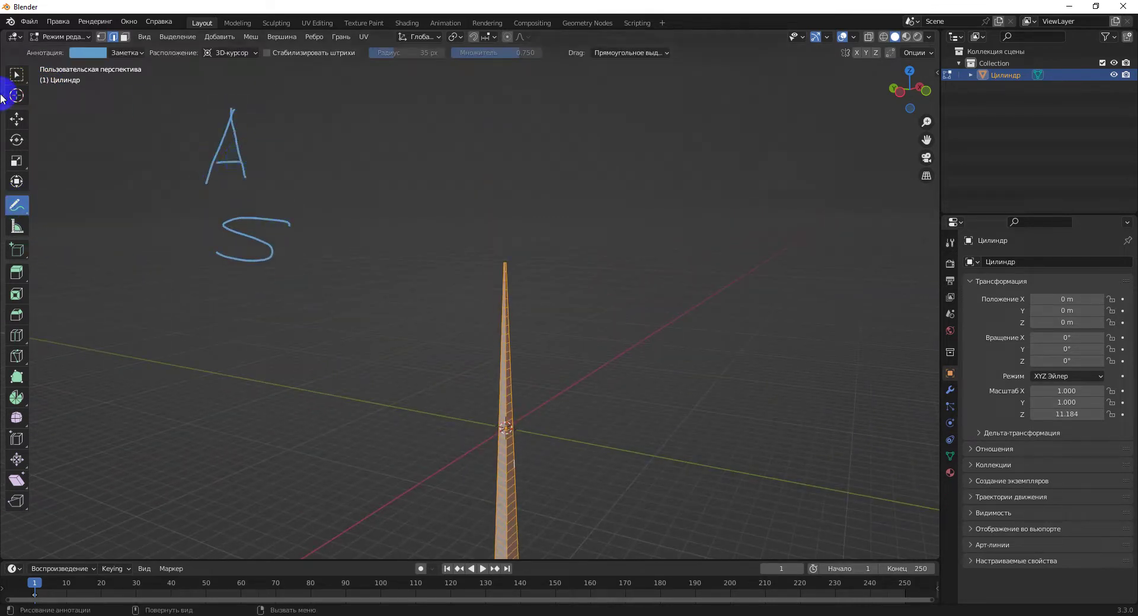
{"action": "left_click", "coordinate": [17, 75]}
- Move the whole mesh up along Z until the spike's base sits at its origin, and return to Object Mode
{"action": "middle_click_drag", "start_coordinate": [694, 492], "coordinate": [598, 370]}
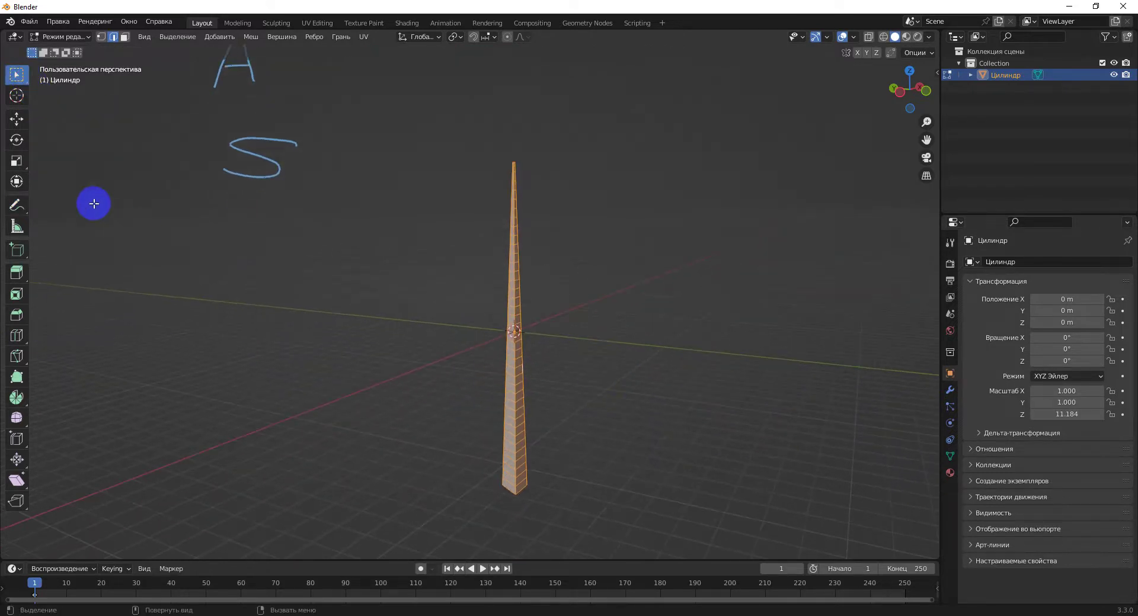
{"action": "left_click", "coordinate": [16, 119]}
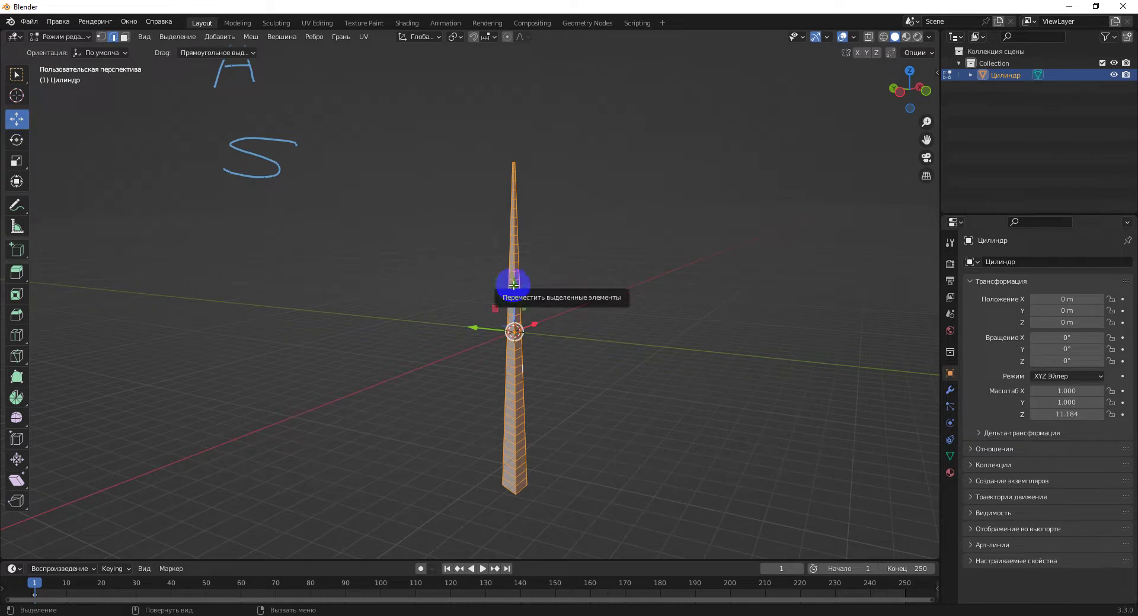
{"action": "left_click_drag", "start_coordinate": [512, 283], "coordinate": [550, 111]}
{"action": "scroll", "coordinate": [543, 353], "scroll_direction": "up", "scroll_amount": 2}
{"action": "mouse_move", "coordinate": [542, 353]}
{"action": "middle_mouse_down"}
{"action": "mouse_move", "coordinate": [566, 362]}
{"action": "mouse_move", "coordinate": [569, 343]}
{"action": "mouse_move", "coordinate": [535, 342]}
{"action": "mouse_move", "coordinate": [604, 396]}
{"action": "mouse_move", "coordinate": [584, 406]}
{"action": "middle_mouse_up"}
{"action": "key", "text": "Tab"}
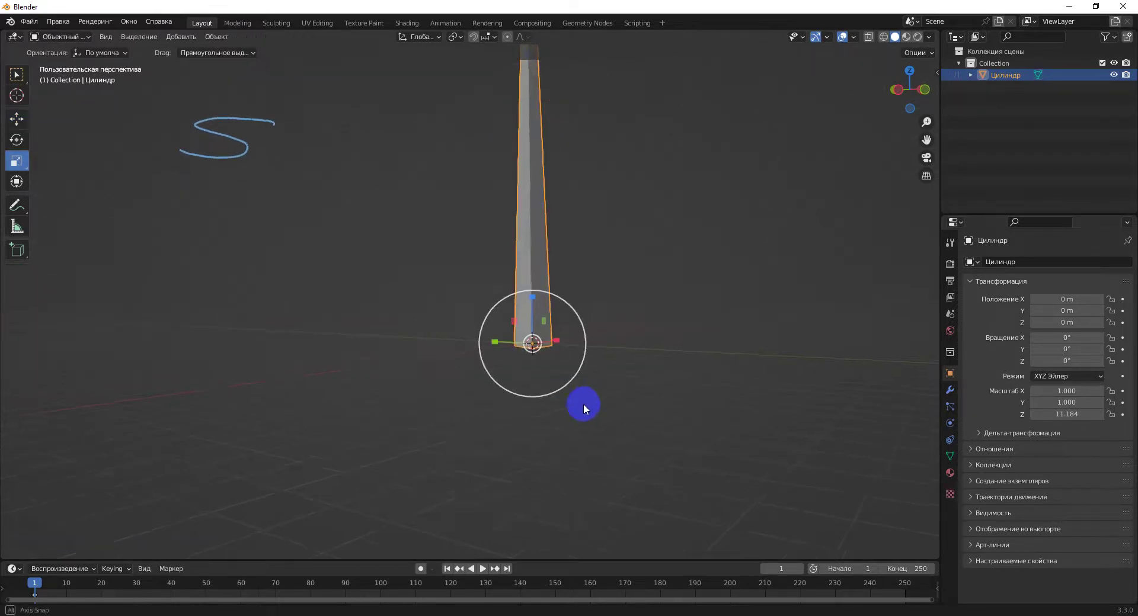
- Rotate the spike object about -6.56° around the Z axis and deselect it
{"action": "left_click", "coordinate": [18, 161]}
{"action": "left_click", "coordinate": [17, 140]}
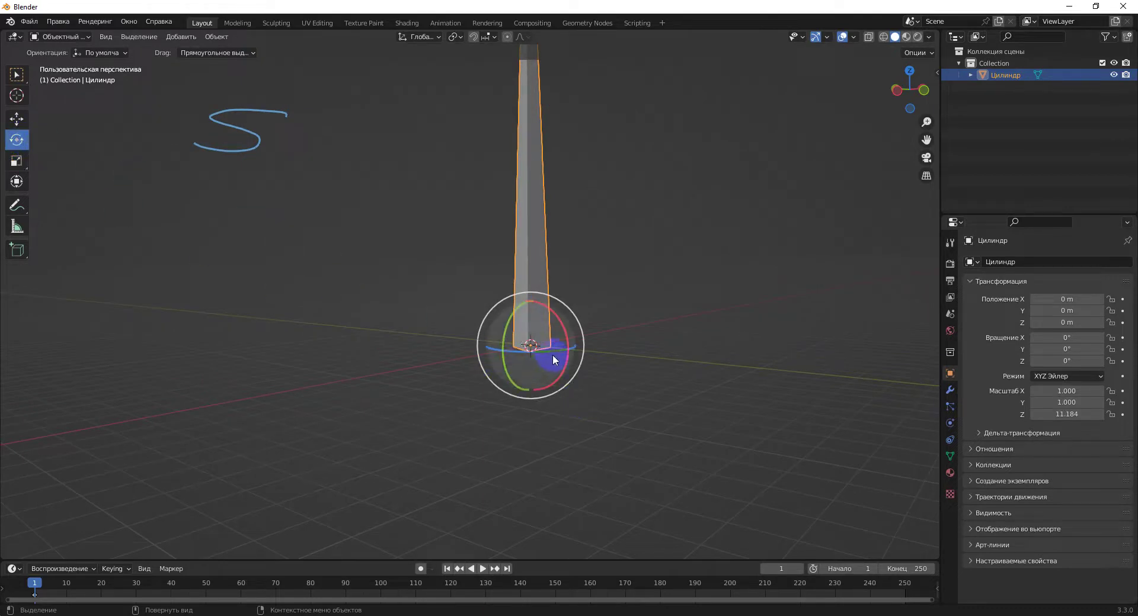
{"action": "left_click_drag", "start_coordinate": [549, 358], "coordinate": [598, 375]}
{"action": "left_click", "coordinate": [622, 390]}
- Enter Edit Mode and select the spike's entire mesh
{"action": "mouse_move", "coordinate": [622, 390]}
{"action": "middle_mouse_down"}
{"action": "mouse_move", "coordinate": [564, 325]}
{"action": "mouse_move", "coordinate": [563, 343]}
{"action": "mouse_move", "coordinate": [627, 346]}
{"action": "mouse_move", "coordinate": [585, 285]}
{"action": "middle_mouse_up"}
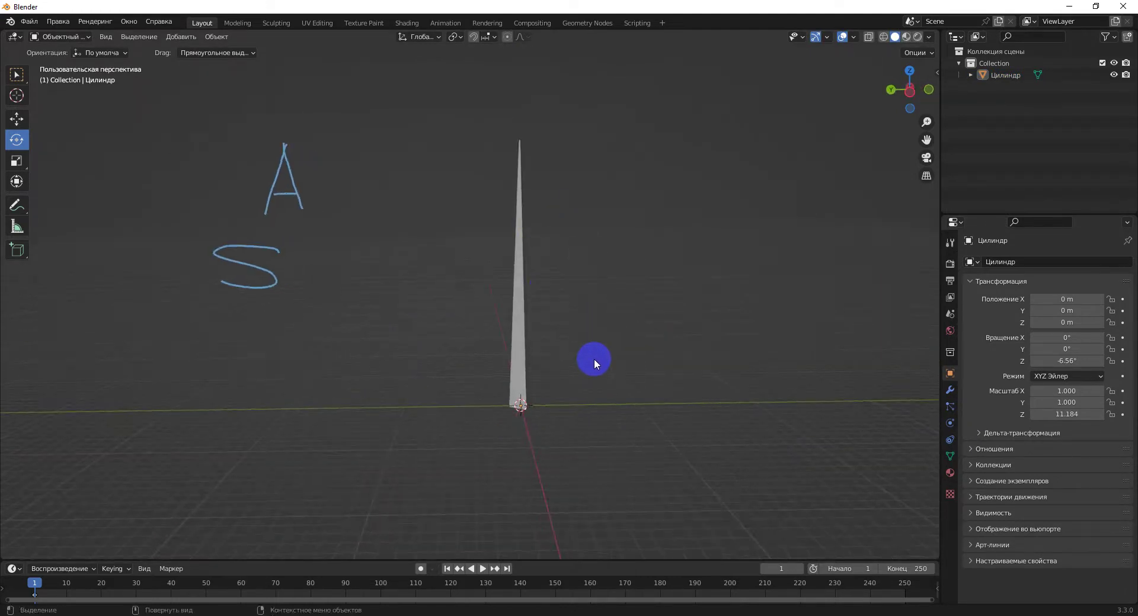
{"action": "scroll", "coordinate": [598, 406], "scroll_direction": "up", "scroll_amount": 3}
{"action": "middle_click_drag", "start_coordinate": [618, 418], "coordinate": [556, 366], "text": "shift"}
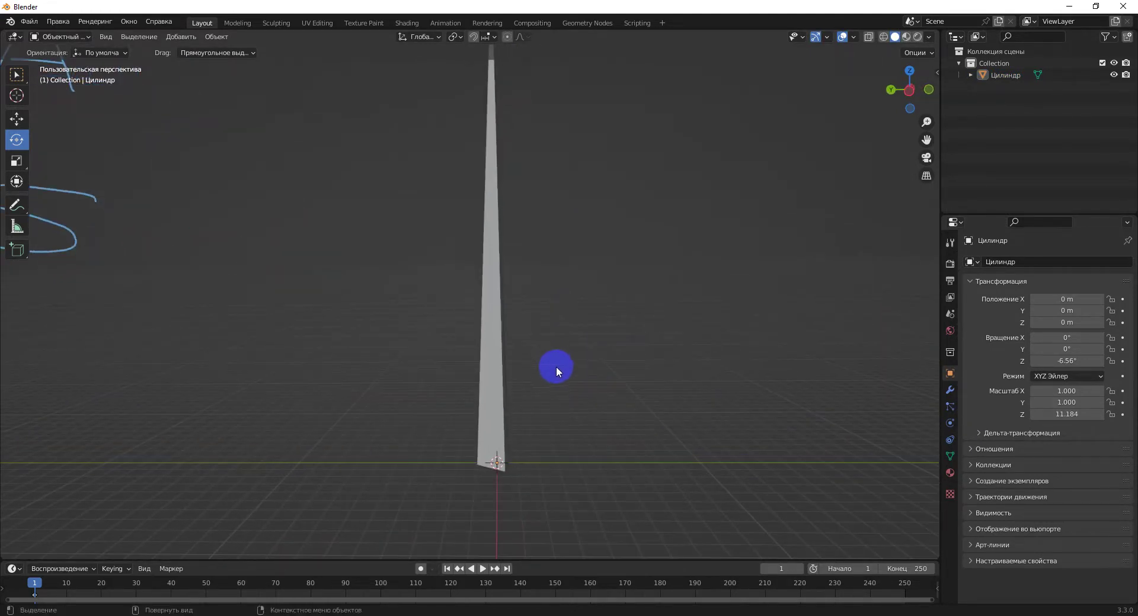
{"action": "key", "text": "Tab"}
{"action": "scroll", "coordinate": [569, 362], "scroll_direction": "down", "scroll_amount": 2}
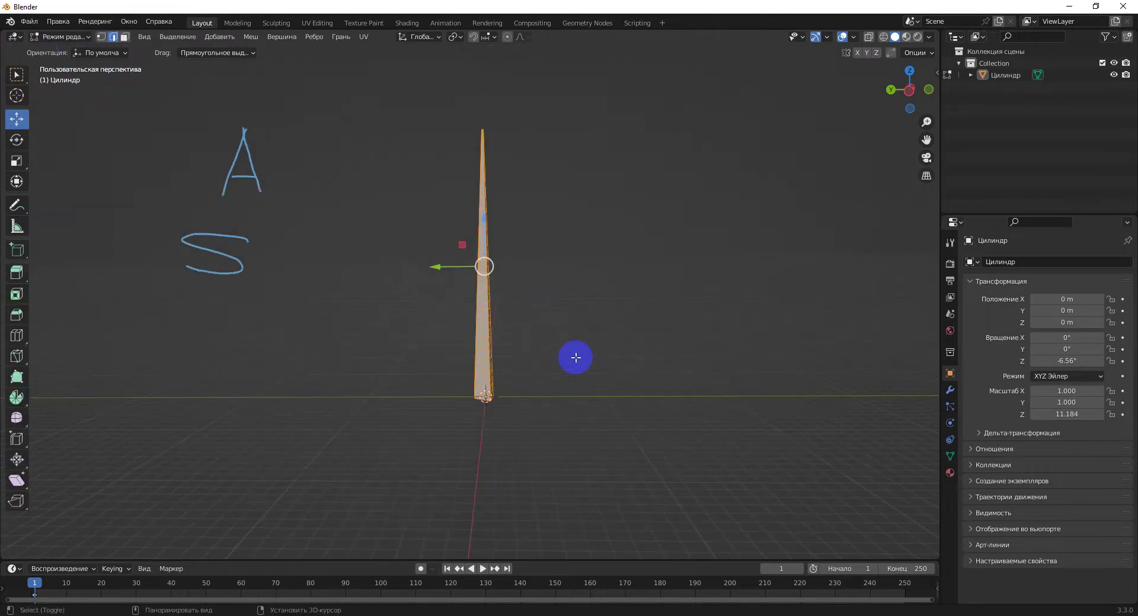
{"action": "left_click", "coordinate": [583, 367]}
{"action": "key", "text": "a"}
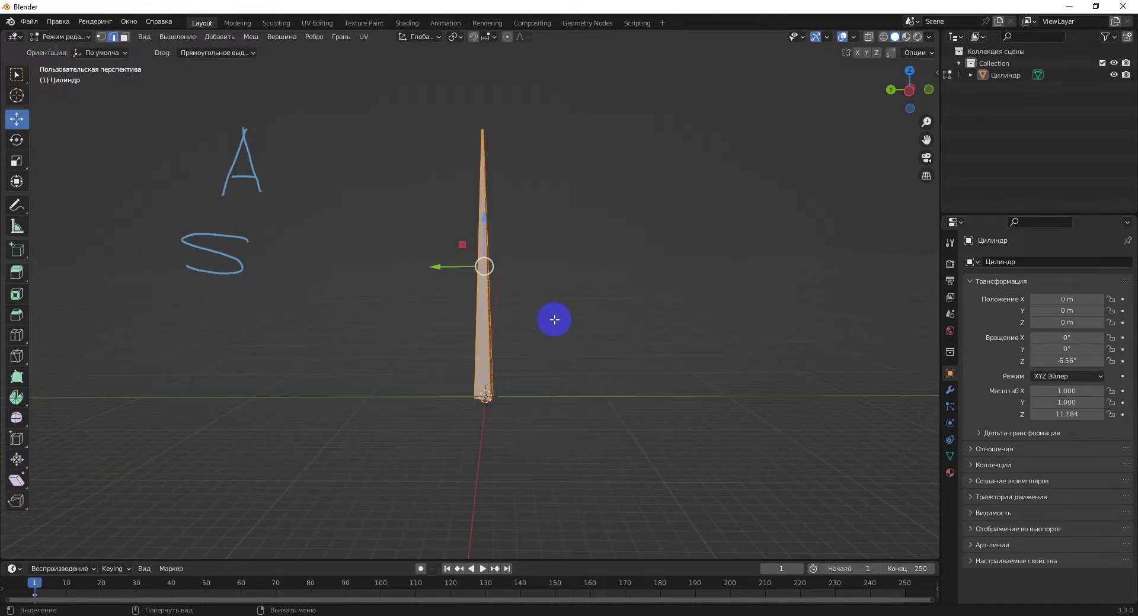
{"action": "scroll", "coordinate": [533, 243], "scroll_direction": "down", "scroll_amount": 2}
{"action": "middle_click_drag", "start_coordinate": [525, 213], "coordinate": [524, 317], "text": "shift"}
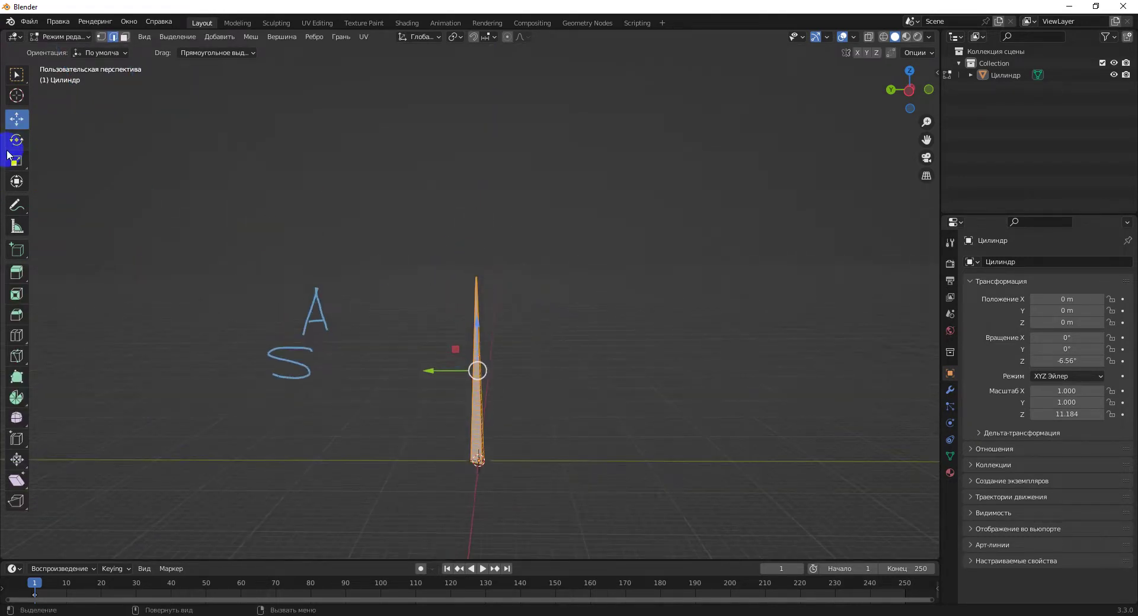
- Annotate the viewport with a freehand "Shift+W" above the A, and return to the selection tool
{"action": "left_click", "coordinate": [17, 206]}
{"action": "mouse_move", "coordinate": [196, 128]}
{"action": "left_mouse_down"}
{"action": "mouse_move", "coordinate": [136, 128]}
{"action": "mouse_move", "coordinate": [184, 184]}
{"action": "mouse_move", "coordinate": [138, 185]}
{"action": "mouse_move", "coordinate": [196, 125]}
{"action": "mouse_move", "coordinate": [194, 171]}
{"action": "mouse_move", "coordinate": [198, 157]}
{"action": "mouse_move", "coordinate": [230, 177]}
{"action": "left_mouse_up"}
{"action": "left_click", "coordinate": [230, 144]}
{"action": "mouse_move", "coordinate": [261, 127]}
{"action": "left_mouse_down"}
{"action": "mouse_move", "coordinate": [243, 181]}
{"action": "mouse_move", "coordinate": [261, 168]}
{"action": "mouse_move", "coordinate": [271, 188]}
{"action": "mouse_move", "coordinate": [269, 169]}
{"action": "mouse_move", "coordinate": [296, 172]}
{"action": "left_mouse_up"}
{"action": "left_click_drag", "start_coordinate": [309, 172], "coordinate": [341, 171]}
{"action": "left_click_drag", "start_coordinate": [322, 155], "coordinate": [321, 188]}
{"action": "mouse_move", "coordinate": [344, 141]}
{"action": "left_mouse_down"}
{"action": "mouse_move", "coordinate": [360, 193]}
{"action": "mouse_move", "coordinate": [413, 144]}
{"action": "left_mouse_up"}
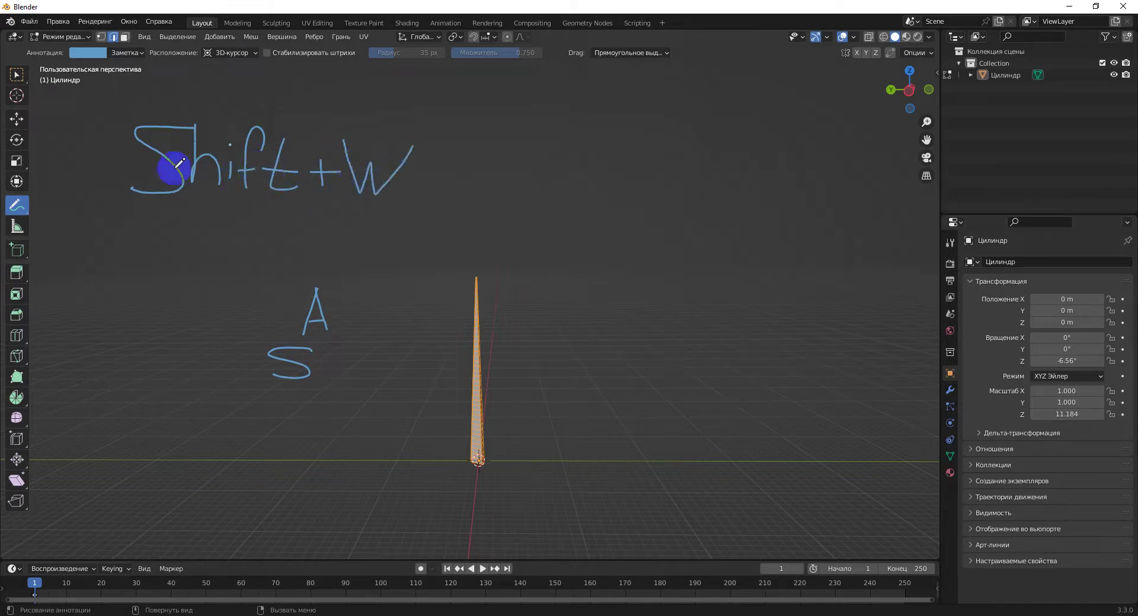
{"action": "left_click", "coordinate": [17, 74]}
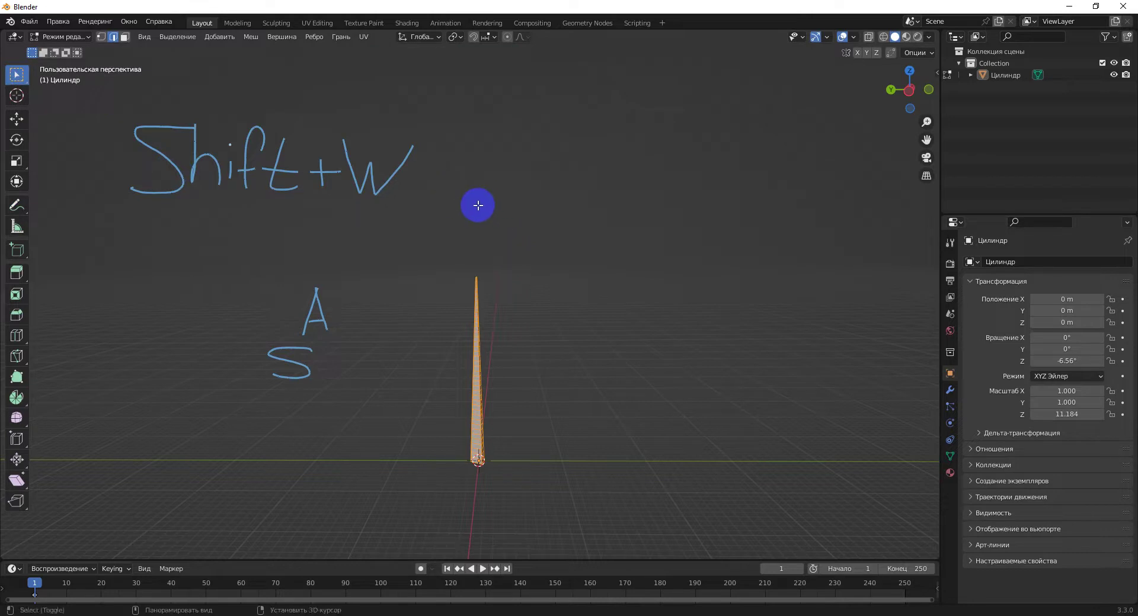
- Bend the whole mesh sideways from its base into a gentle curve, deselect it and return to Object Mode
{"action": "key", "text": "shift+w"}
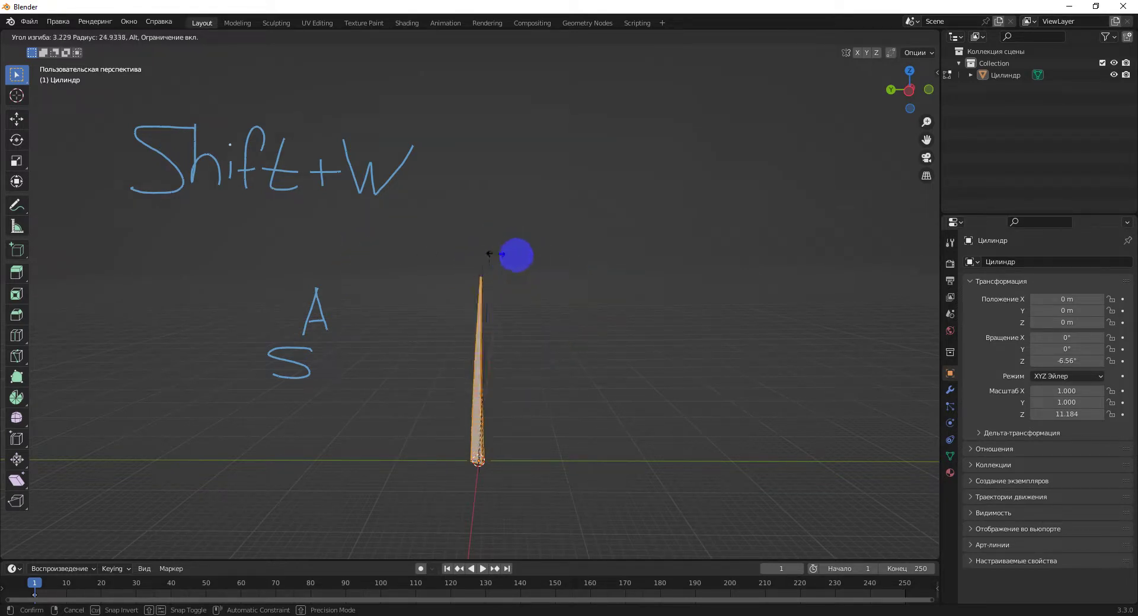
{"action": "left_click", "coordinate": [589, 289]}
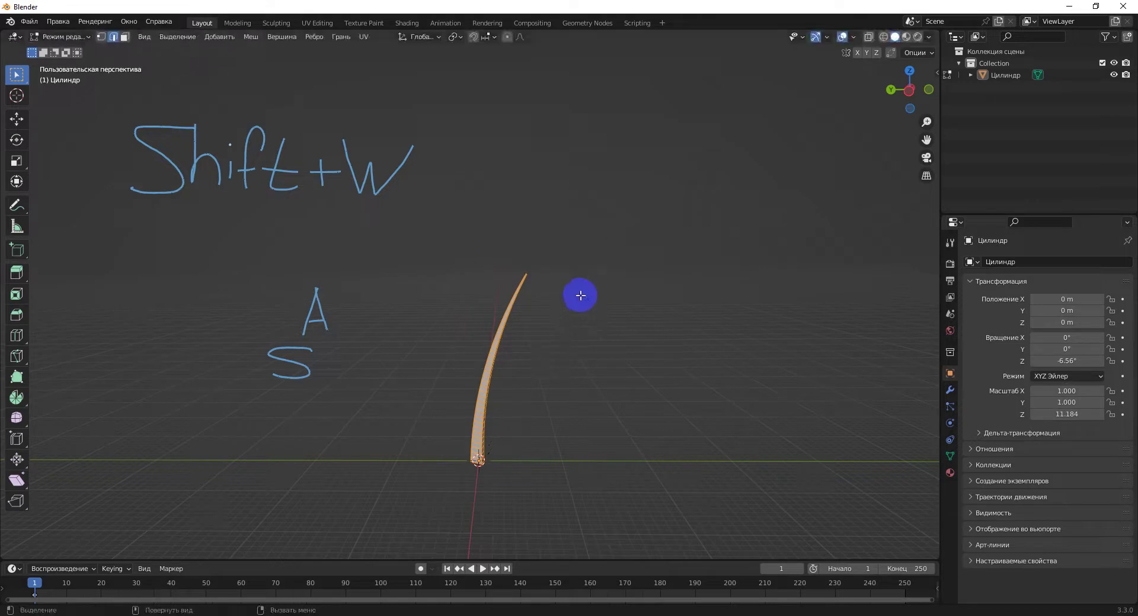
{"action": "left_click", "coordinate": [581, 296]}
{"action": "scroll", "coordinate": [541, 323], "scroll_direction": "up", "scroll_amount": 2}
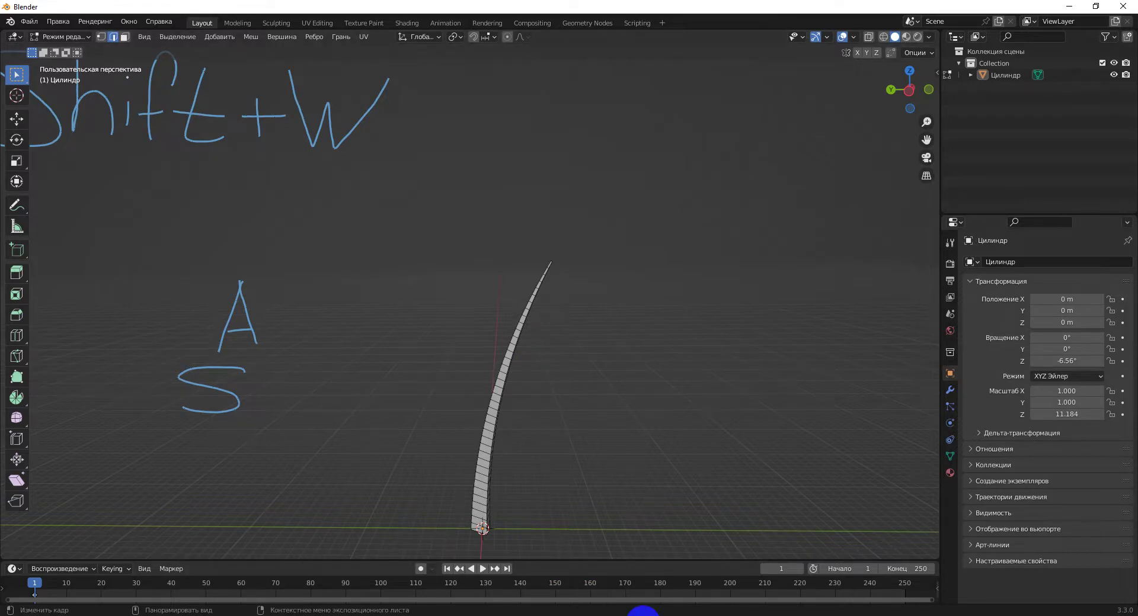
{"action": "middle_click_drag", "start_coordinate": [617, 533], "coordinate": [566, 380]}
{"action": "key", "text": "Tab"}
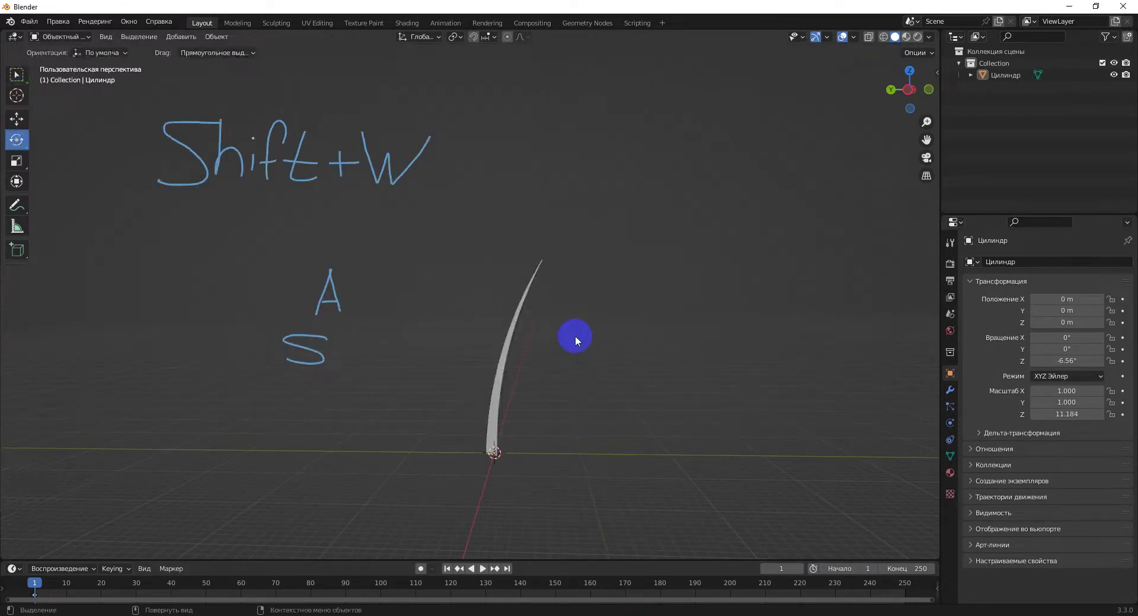
- Rotate the bent blade about -1404° around the global Z axis and deselect it
{"action": "scroll", "coordinate": [576, 332], "scroll_direction": "up", "scroll_amount": 2}
{"action": "scroll", "coordinate": [567, 421], "scroll_direction": "down", "scroll_amount": 1}
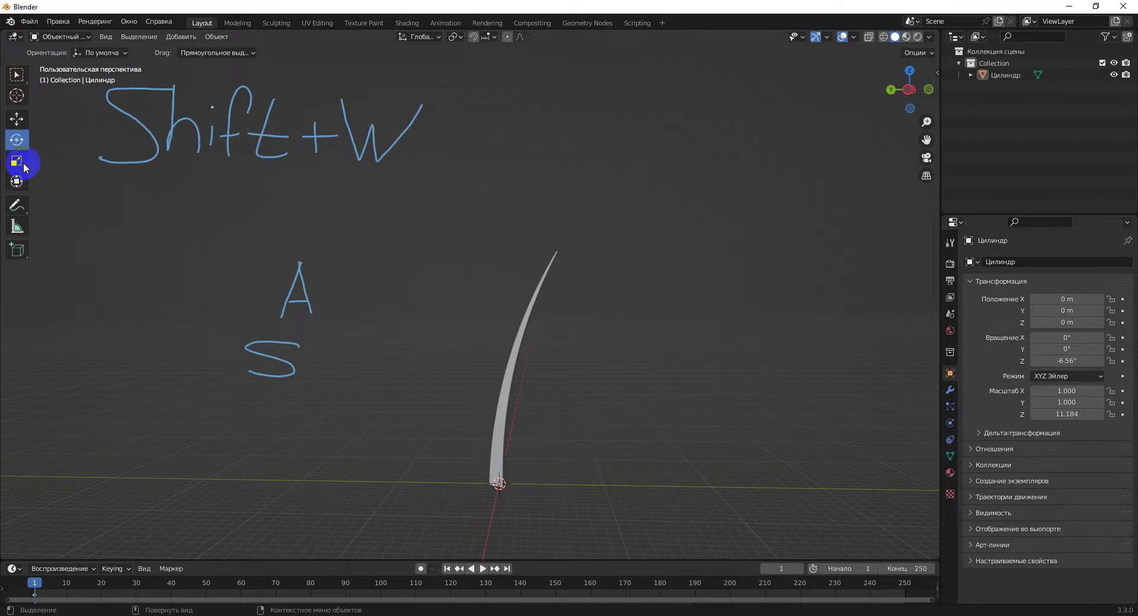
{"action": "left_click", "coordinate": [513, 464]}
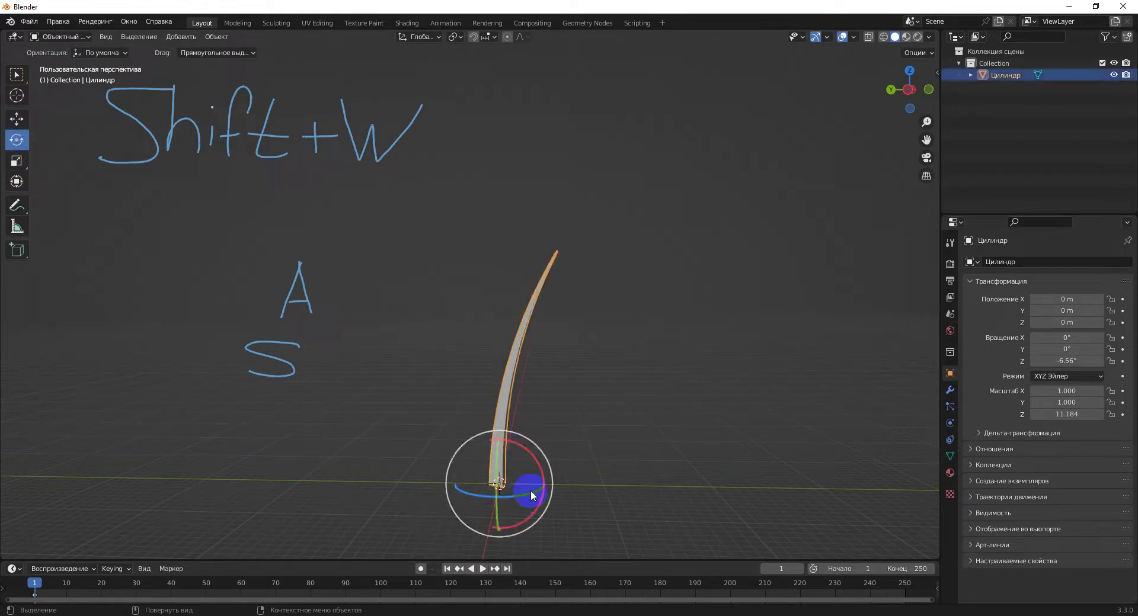
{"action": "left_click_drag", "start_coordinate": [531, 490], "coordinate": [624, 436]}
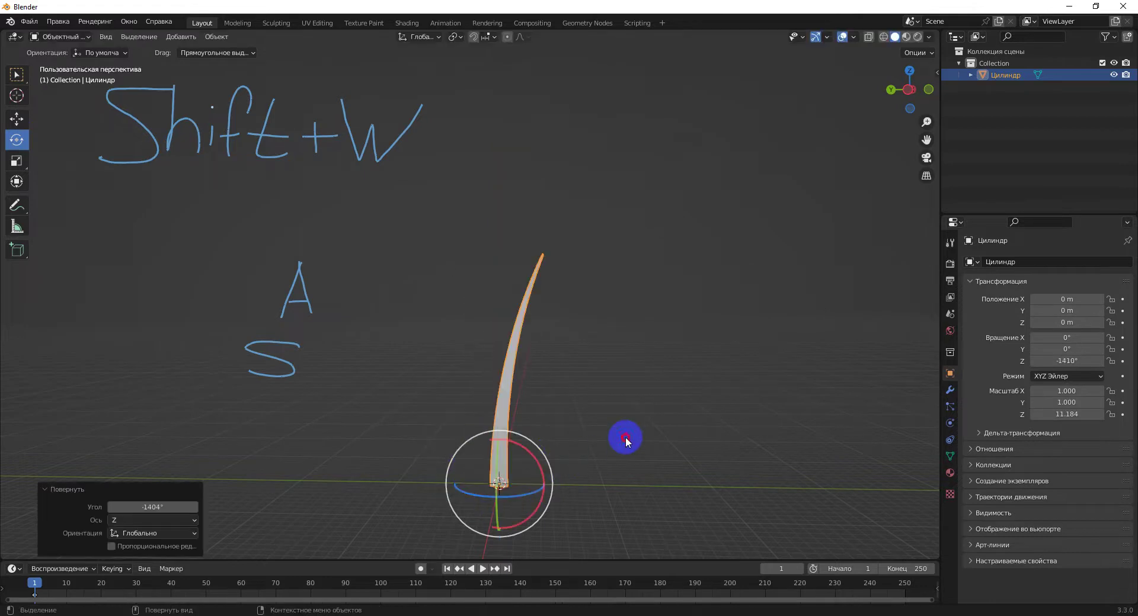
{"action": "left_click", "coordinate": [624, 435]}
- Annotate the viewport with a freehand "Shift + D + ПКМ" above the "Shift+W" note, and return to the selection tool
{"action": "mouse_move", "coordinate": [624, 435]}
{"action": "middle_mouse_down"}
{"action": "mouse_move", "coordinate": [602, 419]}
{"action": "mouse_move", "coordinate": [518, 247]}
{"action": "mouse_move", "coordinate": [534, 398]}
{"action": "mouse_move", "coordinate": [266, 219]}
{"action": "middle_mouse_up"}
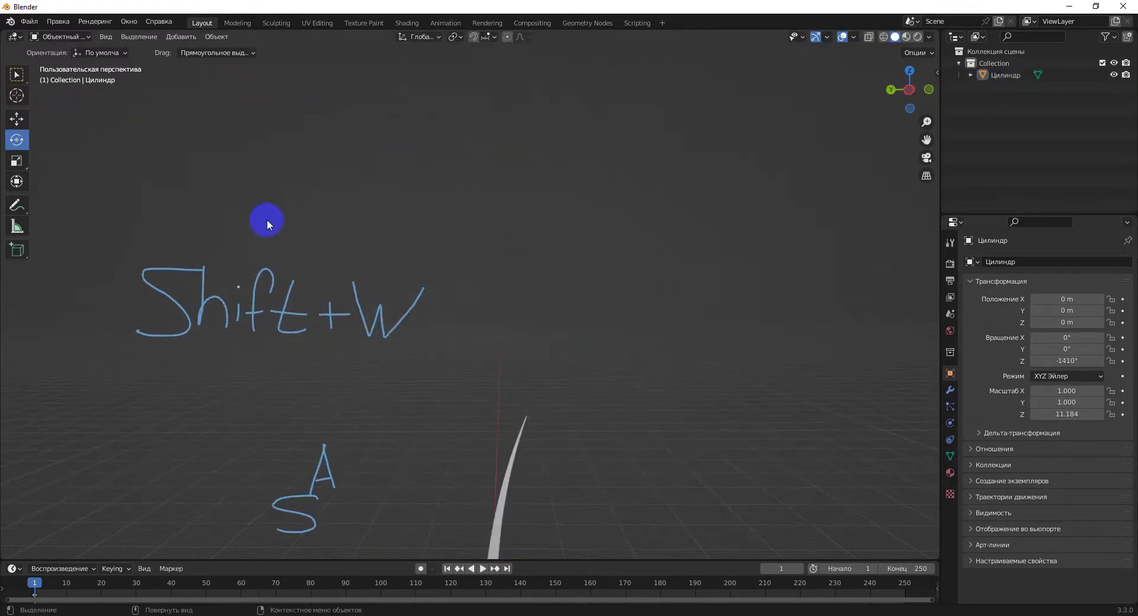
{"action": "left_click", "coordinate": [23, 206]}
{"action": "mouse_move", "coordinate": [130, 156]}
{"action": "left_mouse_down"}
{"action": "mouse_move", "coordinate": [114, 186]}
{"action": "mouse_move", "coordinate": [89, 207]}
{"action": "mouse_move", "coordinate": [177, 202]}
{"action": "left_mouse_up"}
{"action": "left_click", "coordinate": [178, 183]}
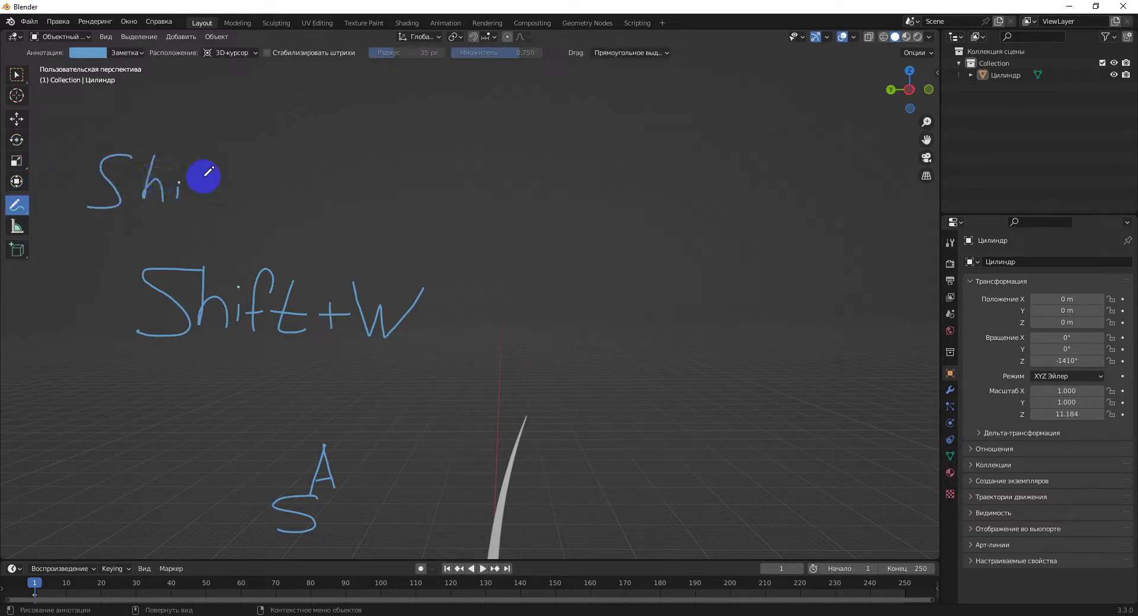
{"action": "mouse_move", "coordinate": [224, 170]}
{"action": "left_mouse_down"}
{"action": "mouse_move", "coordinate": [201, 183]}
{"action": "mouse_move", "coordinate": [199, 210]}
{"action": "left_mouse_up"}
{"action": "mouse_move", "coordinate": [255, 156]}
{"action": "left_mouse_down"}
{"action": "mouse_move", "coordinate": [232, 198]}
{"action": "mouse_move", "coordinate": [303, 189]}
{"action": "left_mouse_up"}
{"action": "left_click_drag", "start_coordinate": [292, 177], "coordinate": [292, 202]}
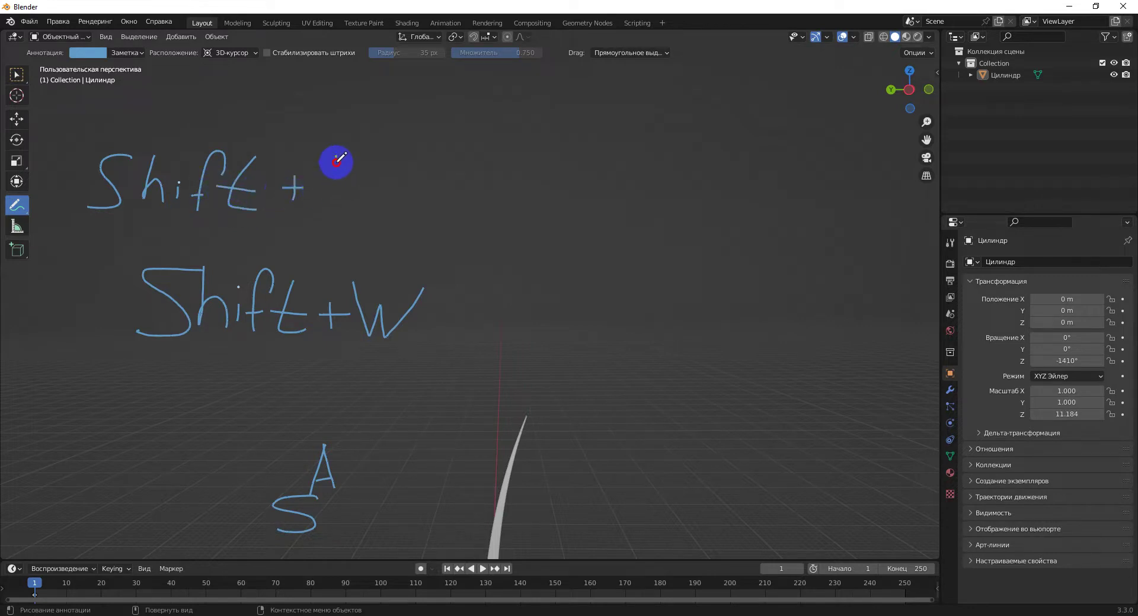
{"action": "mouse_move", "coordinate": [335, 158]}
{"action": "left_mouse_down"}
{"action": "mouse_move", "coordinate": [339, 216]}
{"action": "mouse_move", "coordinate": [334, 170]}
{"action": "mouse_move", "coordinate": [363, 181]}
{"action": "mouse_move", "coordinate": [340, 210]}
{"action": "mouse_move", "coordinate": [396, 188]}
{"action": "left_mouse_up"}
{"action": "left_click_drag", "start_coordinate": [386, 177], "coordinate": [386, 200]}
{"action": "left_click_drag", "start_coordinate": [431, 163], "coordinate": [430, 200]}
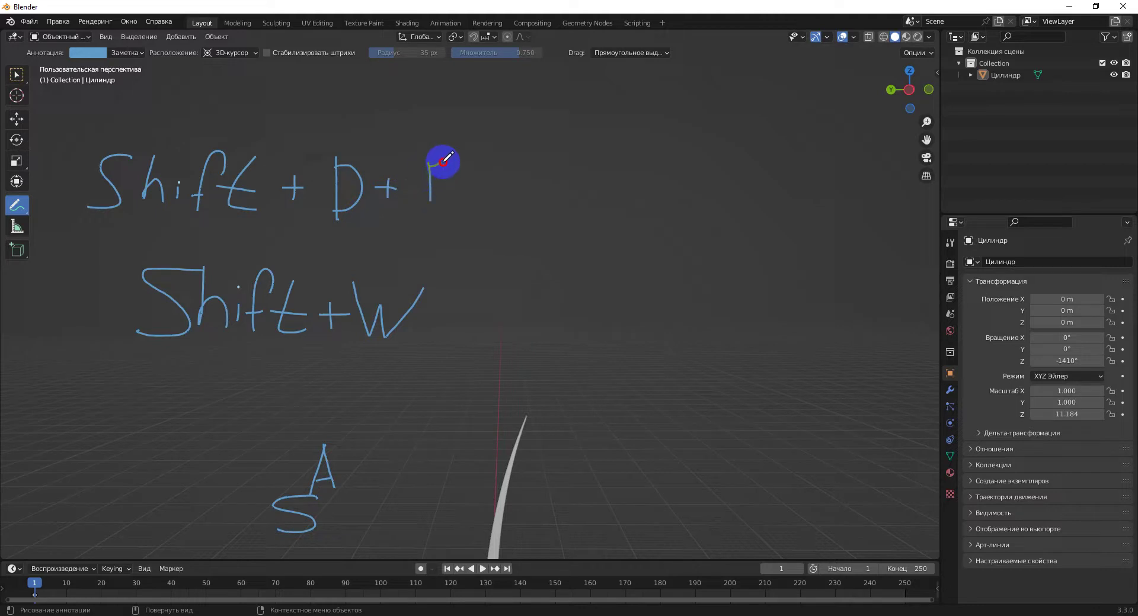
{"action": "mouse_move", "coordinate": [443, 163]}
{"action": "left_mouse_down"}
{"action": "mouse_move", "coordinate": [454, 200]}
{"action": "mouse_move", "coordinate": [468, 186]}
{"action": "left_mouse_up"}
{"action": "mouse_move", "coordinate": [477, 172]}
{"action": "left_mouse_down"}
{"action": "mouse_move", "coordinate": [505, 200]}
{"action": "mouse_move", "coordinate": [509, 163]}
{"action": "mouse_move", "coordinate": [523, 182]}
{"action": "mouse_move", "coordinate": [539, 160]}
{"action": "mouse_move", "coordinate": [543, 207]}
{"action": "left_mouse_up"}
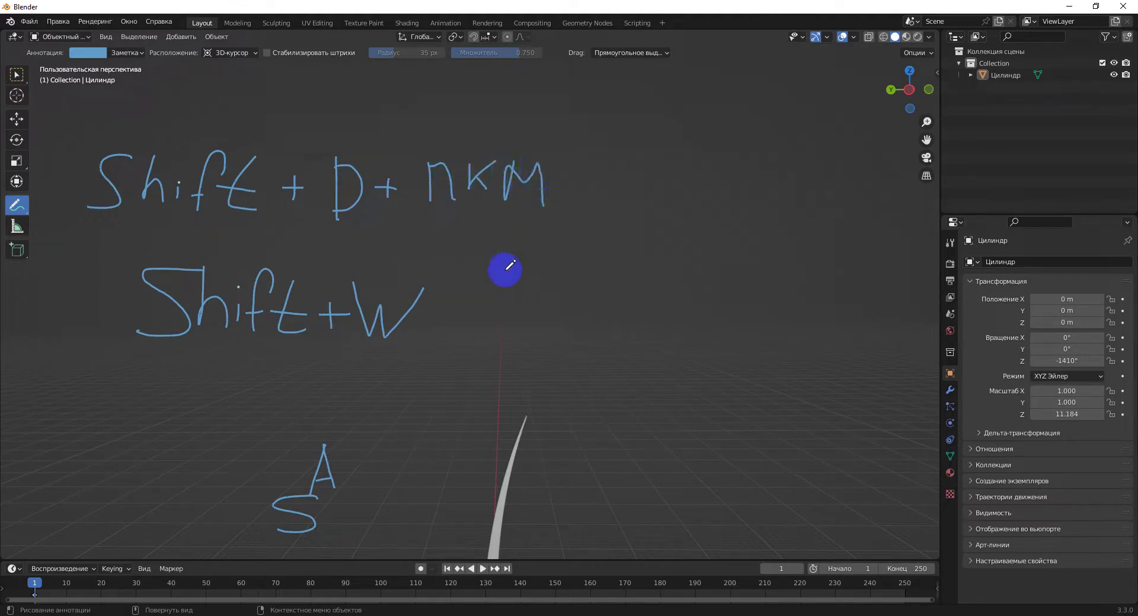
{"action": "left_click", "coordinate": [15, 76]}
- Duplicate the bent blade in place and rotate the copy about -111° around the global Z axis
{"action": "scroll", "coordinate": [446, 318], "scroll_direction": "down", "scroll_amount": 5, "text": "shift"}
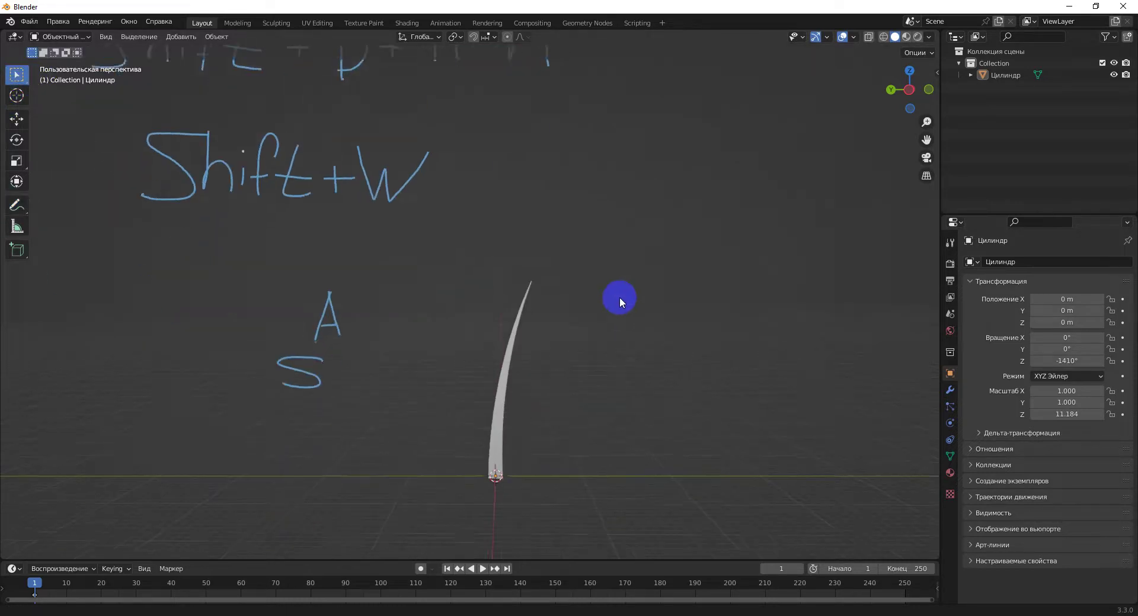
{"action": "left_click", "coordinate": [495, 415]}
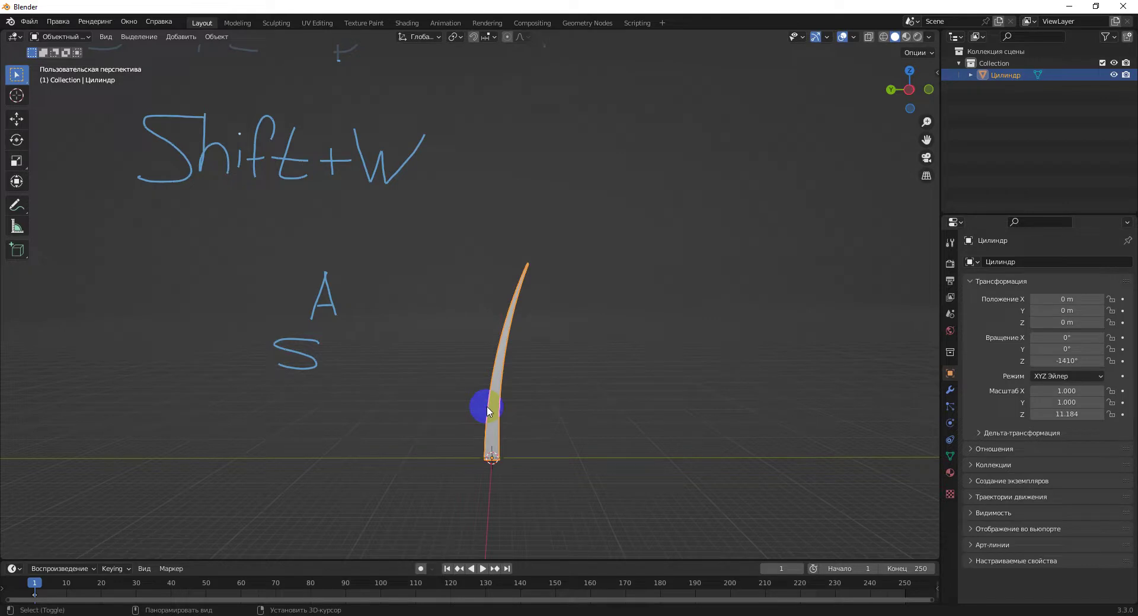
{"action": "key", "text": "shift+d"}
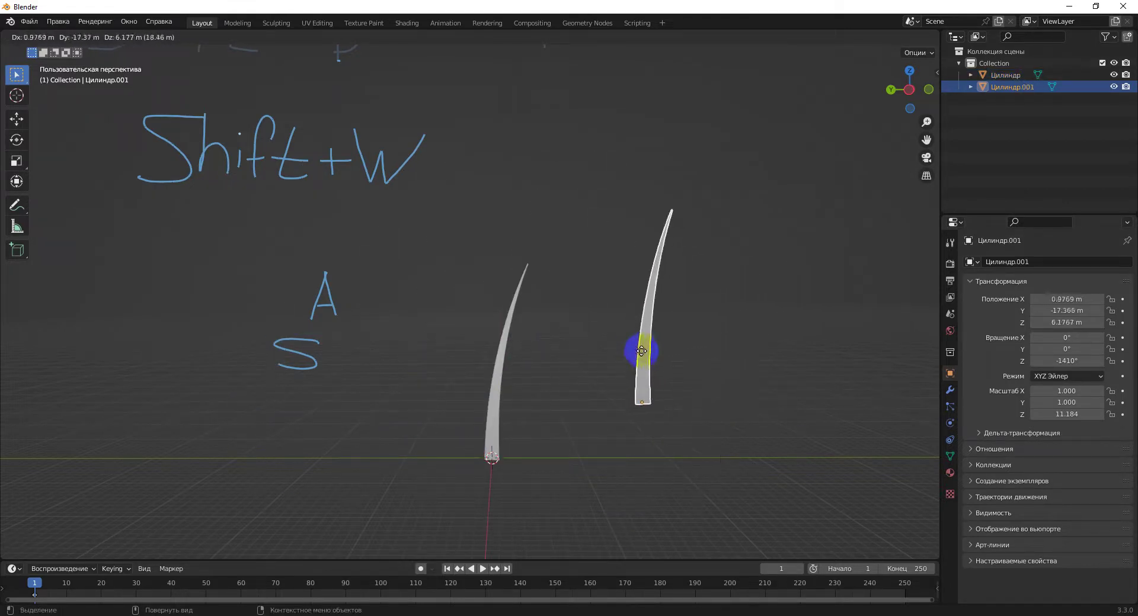
{"action": "right_click", "coordinate": [642, 351]}
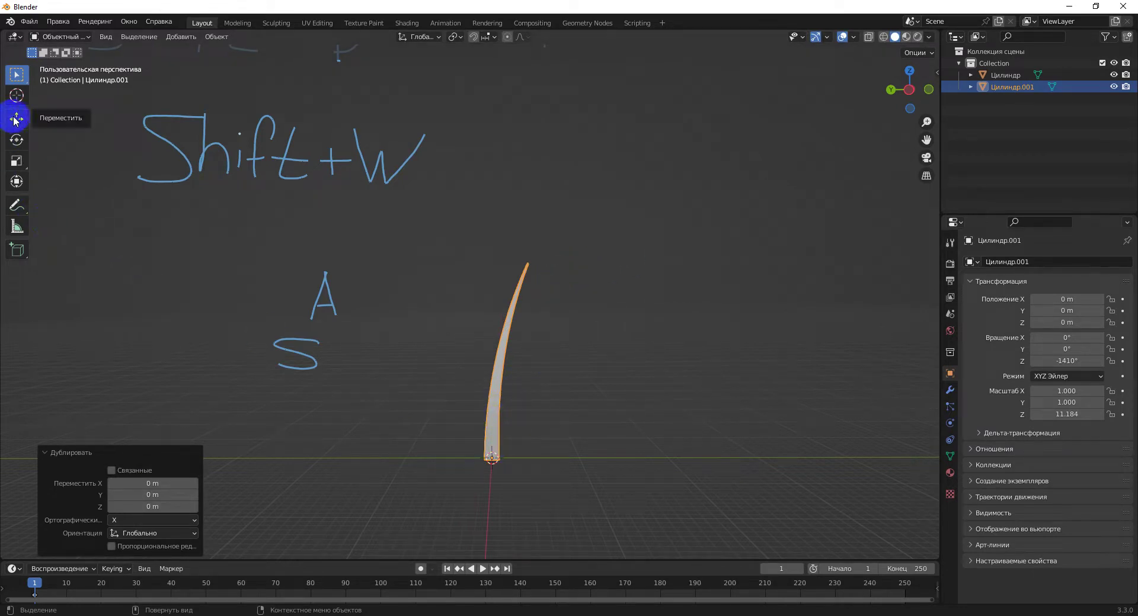
{"action": "left_click", "coordinate": [16, 141]}
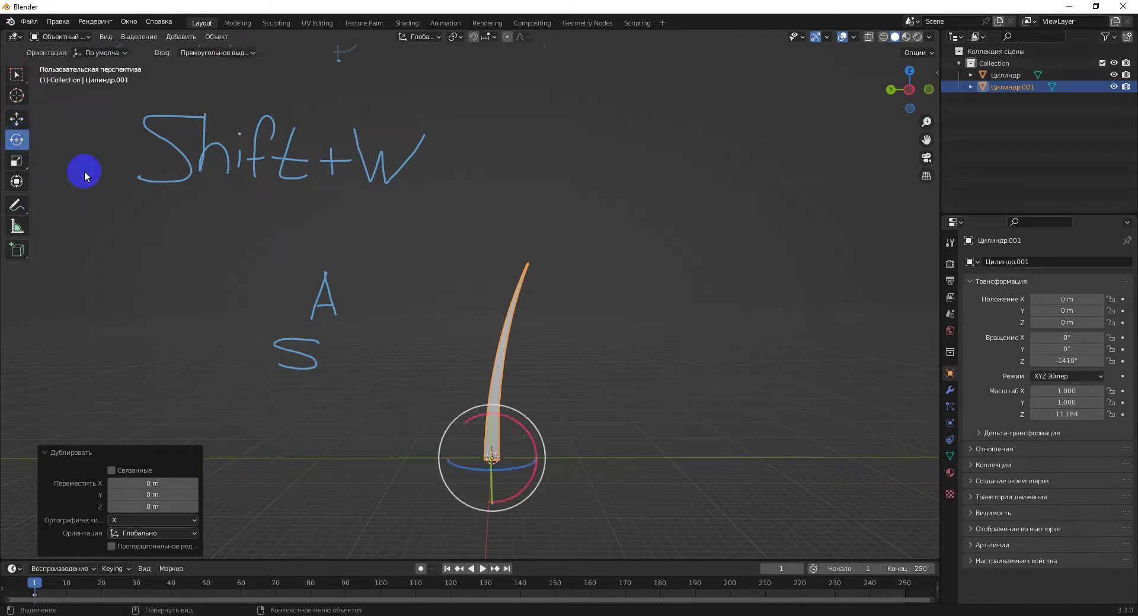
{"action": "left_click_drag", "start_coordinate": [524, 467], "coordinate": [477, 477]}
{"action": "mouse_move", "coordinate": [578, 448]}
{"action": "middle_mouse_down"}
{"action": "mouse_move", "coordinate": [409, 487]}
{"action": "mouse_move", "coordinate": [287, 457]}
{"action": "mouse_move", "coordinate": [633, 501]}
{"action": "middle_mouse_up"}
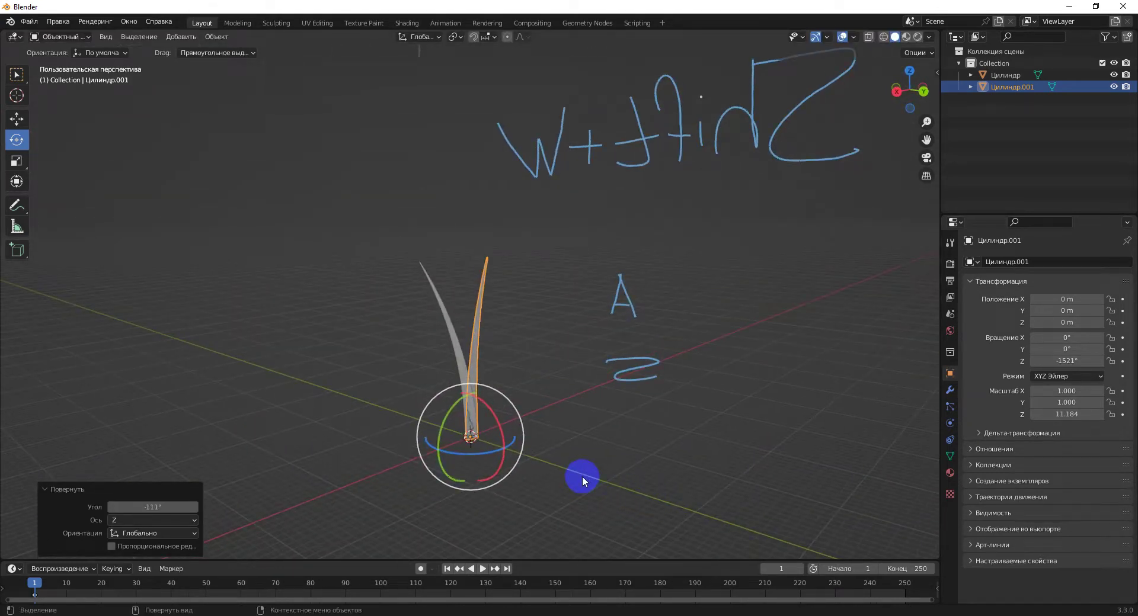
- Duplicate the second blade in place, rotate the copy around Z to about -1665°, and deselect it
{"action": "key", "text": "shift+d"}
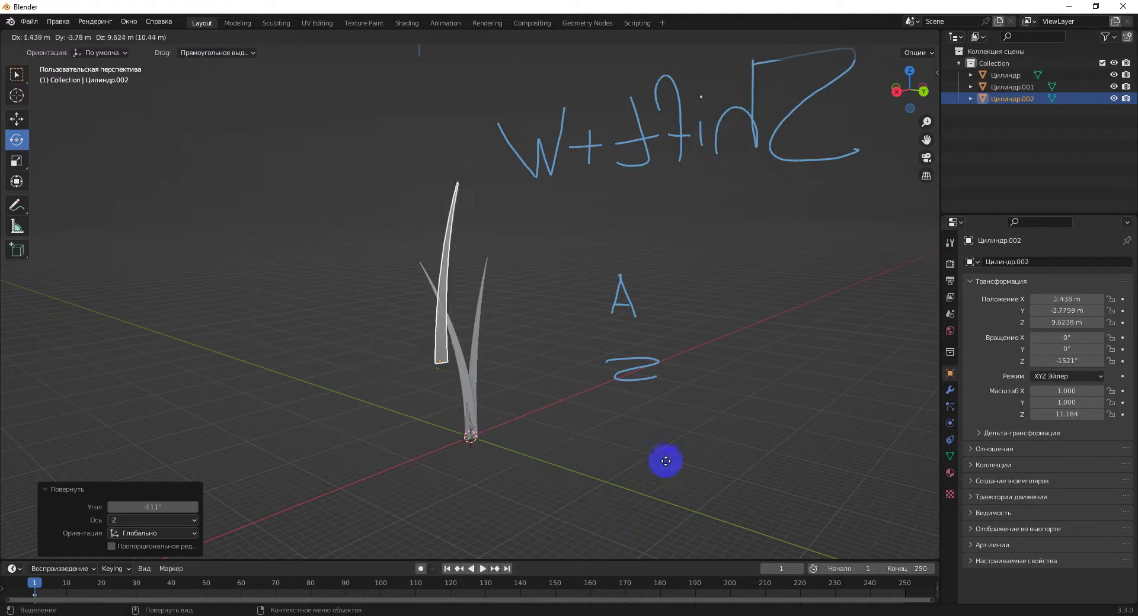
{"action": "right_click", "coordinate": [623, 454]}
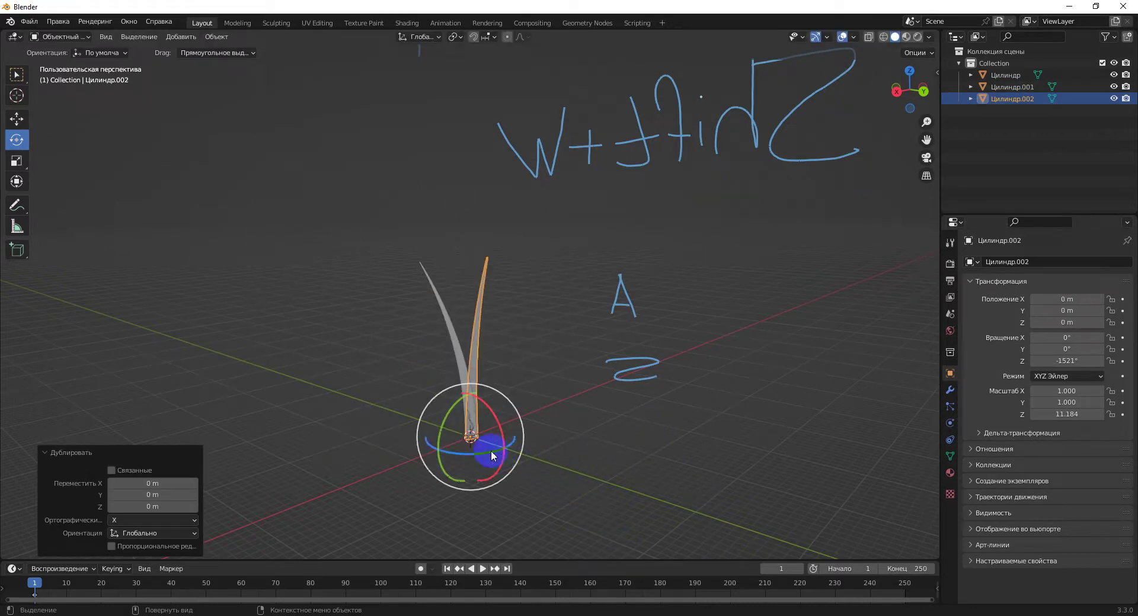
{"action": "left_click_drag", "start_coordinate": [491, 450], "coordinate": [408, 486]}
{"action": "left_click", "coordinate": [627, 454]}
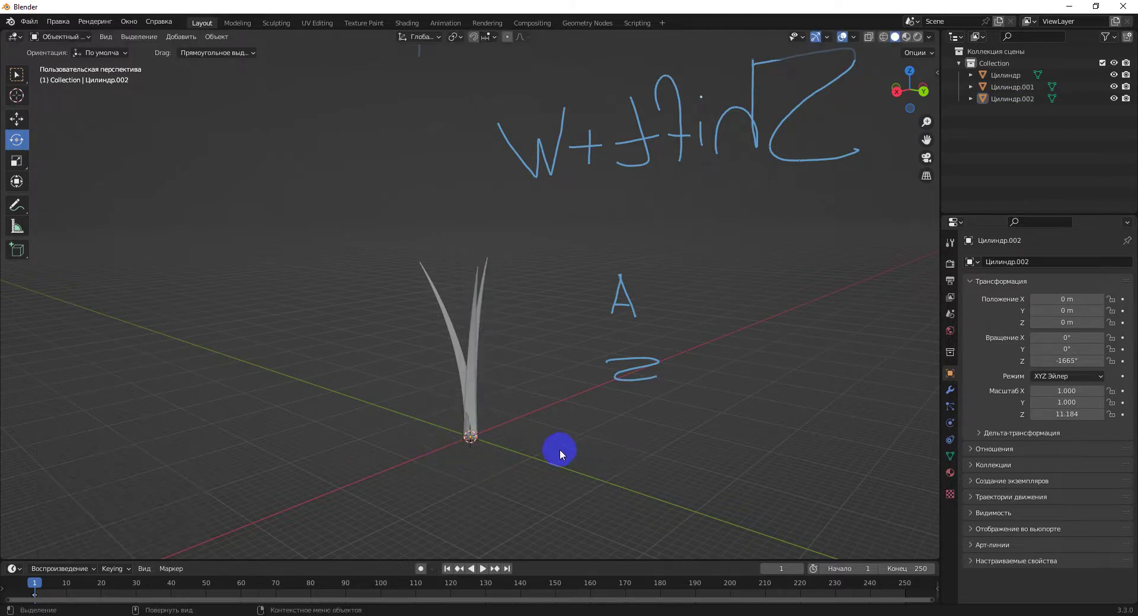
- Select all three blades with the middle one active, join them into a single object and deselect it
{"action": "mouse_move", "coordinate": [559, 449]}
{"action": "middle_mouse_down"}
{"action": "mouse_move", "coordinate": [478, 465]}
{"action": "mouse_move", "coordinate": [366, 460]}
{"action": "mouse_move", "coordinate": [534, 454]}
{"action": "mouse_move", "coordinate": [553, 500]}
{"action": "mouse_move", "coordinate": [541, 439]}
{"action": "mouse_move", "coordinate": [546, 449]}
{"action": "mouse_move", "coordinate": [498, 416]}
{"action": "middle_mouse_up"}
{"action": "left_click", "coordinate": [492, 409]}
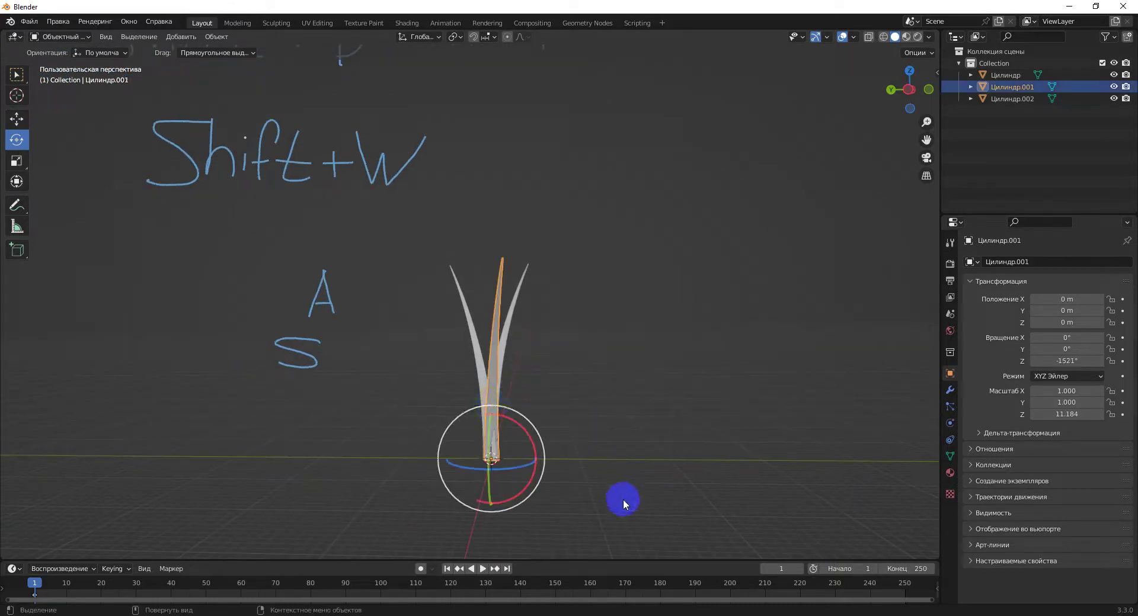
{"action": "left_click_drag", "start_coordinate": [623, 502], "coordinate": [410, 237]}
{"action": "right_click", "coordinate": [479, 350]}
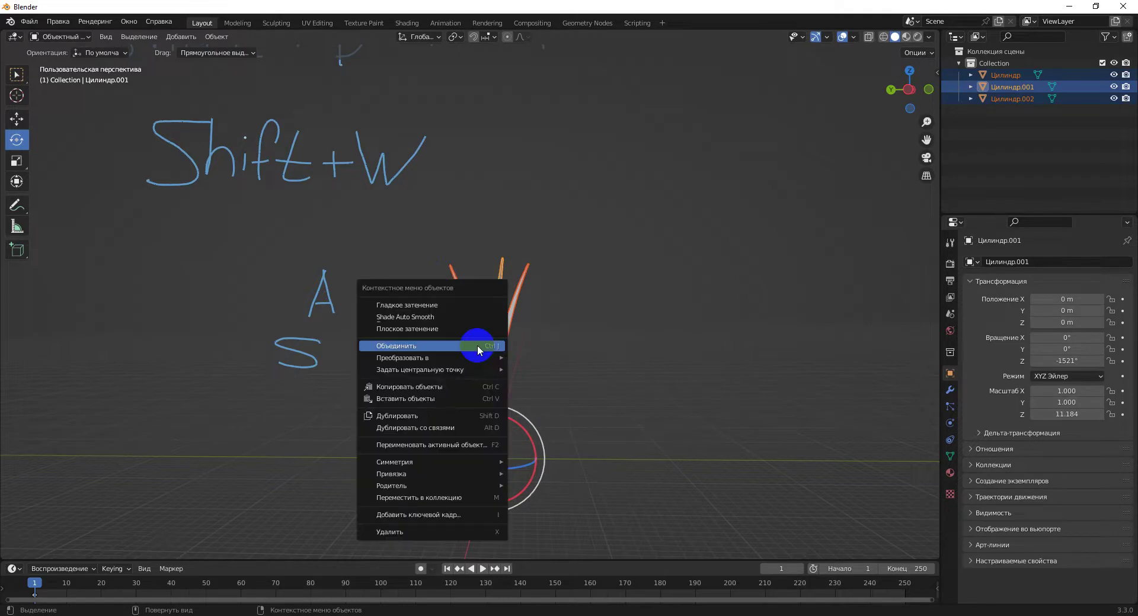
{"action": "left_click", "coordinate": [427, 345]}
{"action": "left_click", "coordinate": [555, 382]}
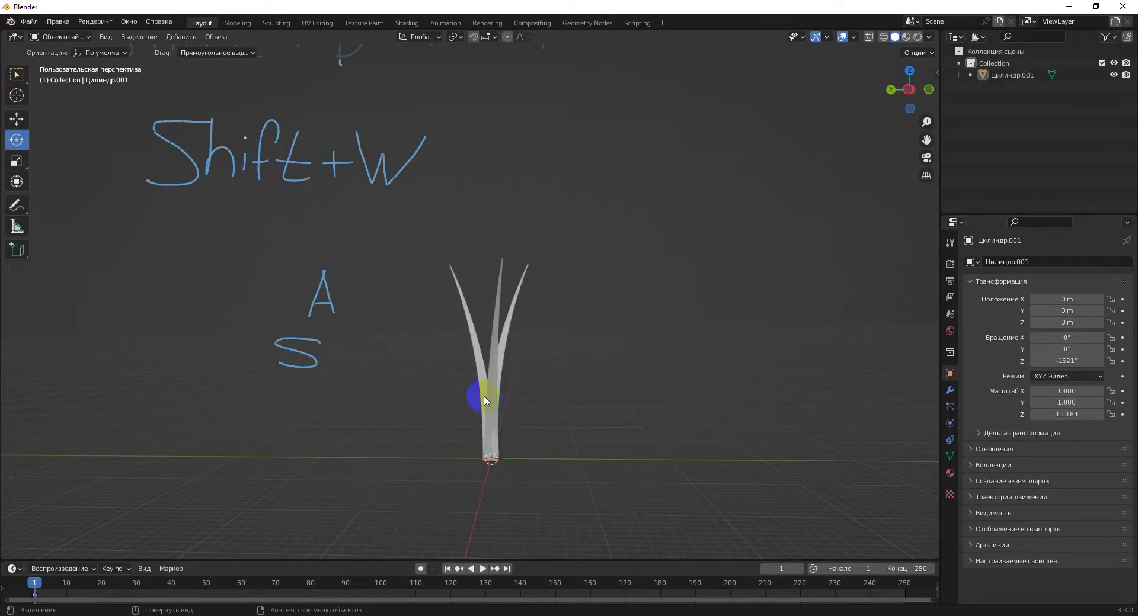
- Switch the viewport shading to Material Preview for the joined grass tuft
{"action": "left_click", "coordinate": [489, 389]}
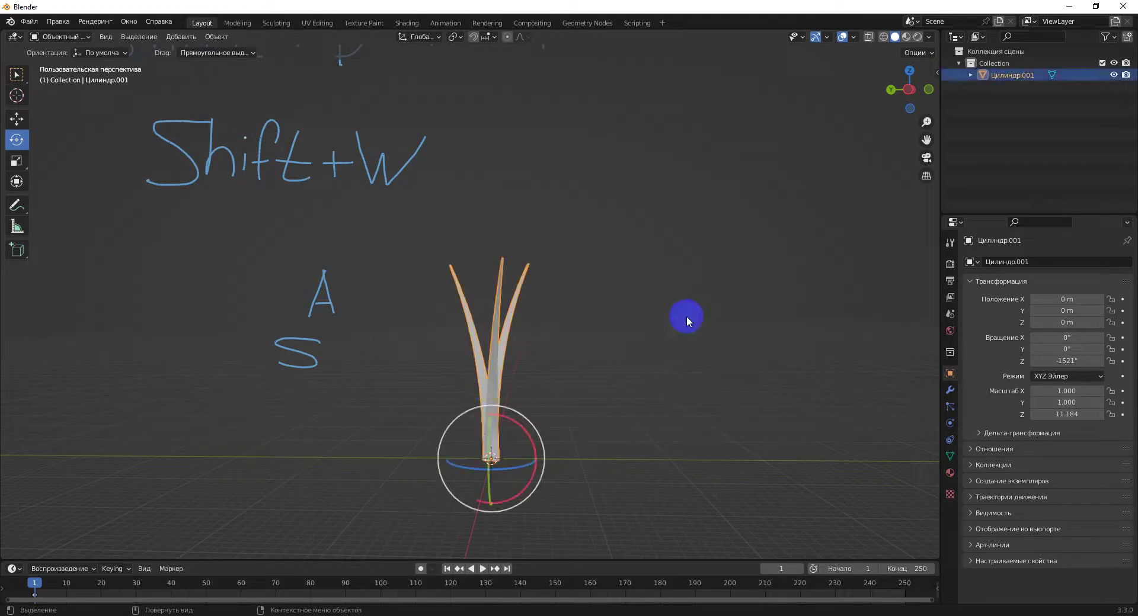
{"action": "left_click", "coordinate": [907, 38]}
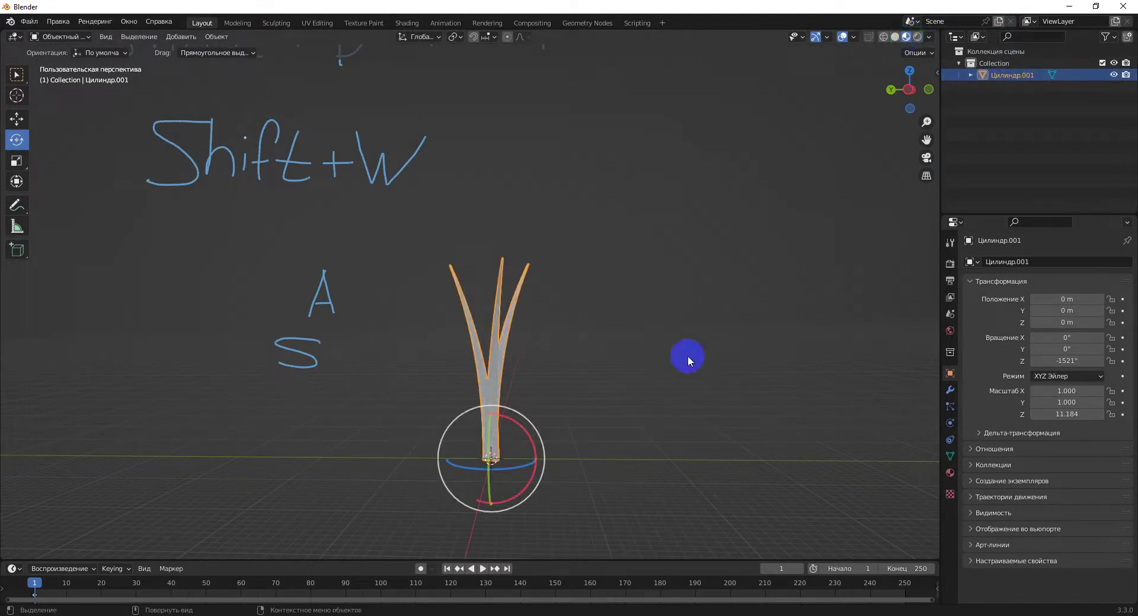
{"action": "left_click", "coordinate": [687, 356]}
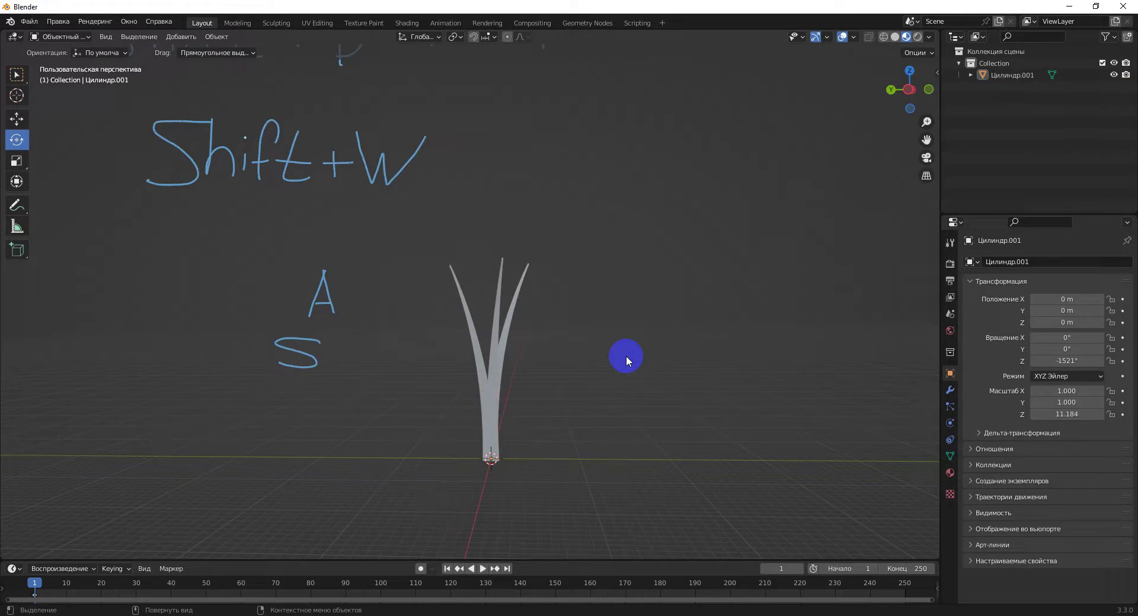
{"action": "key", "text": "z"}
{"action": "left_click", "coordinate": [626, 355]}
{"action": "key", "text": "z"}
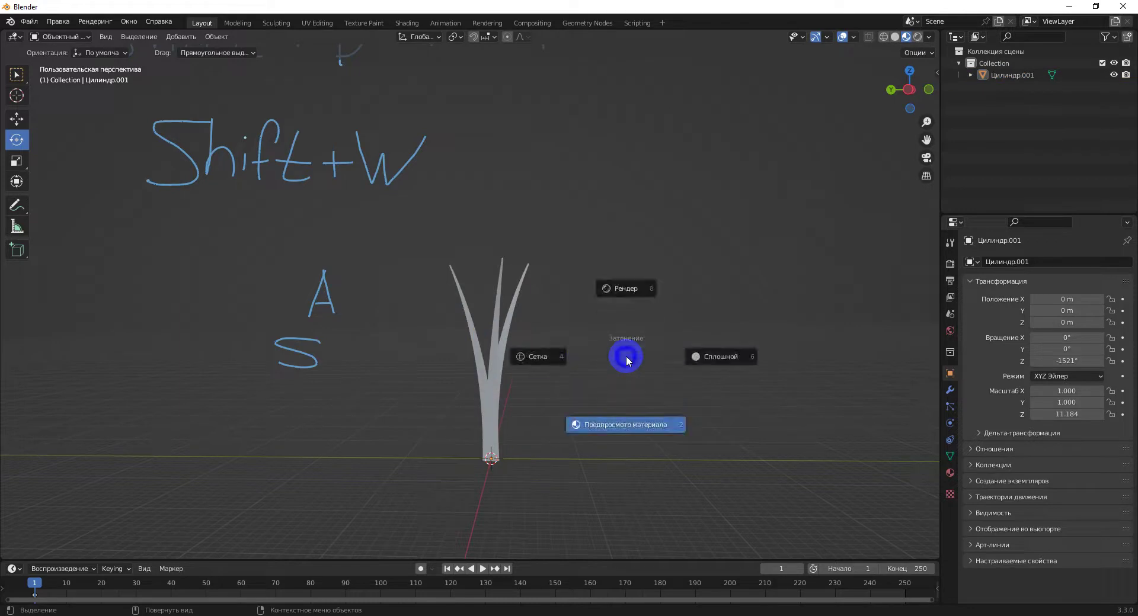
{"action": "left_click", "coordinate": [632, 425]}
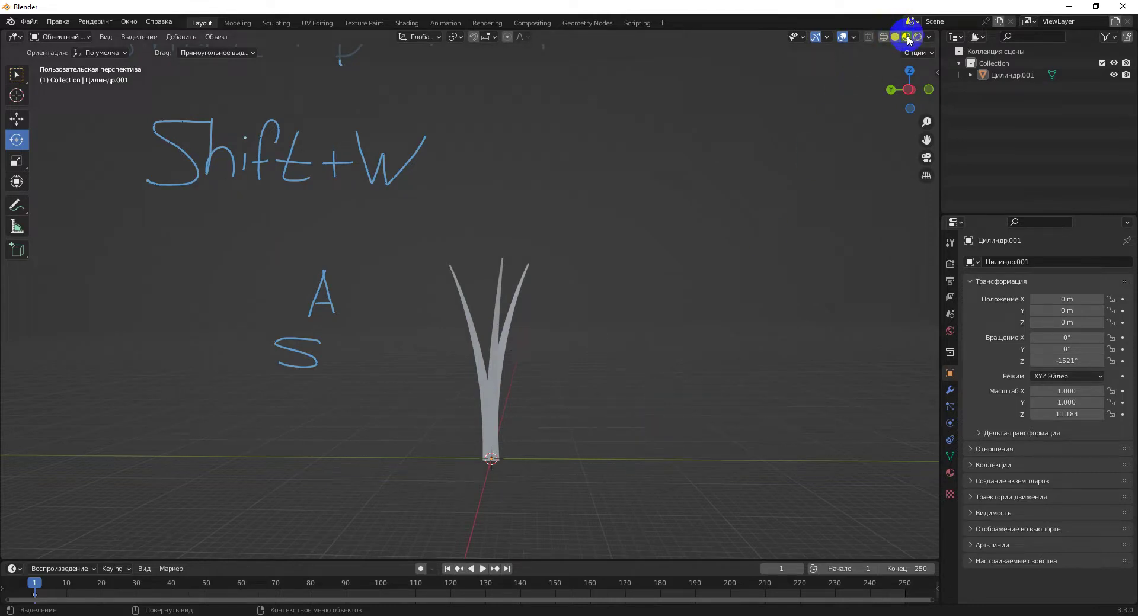
- Create a new material on the grass tuft and set its base color to bright green, about hue 0.335 and saturation 0.995
{"action": "left_click", "coordinate": [950, 473]}
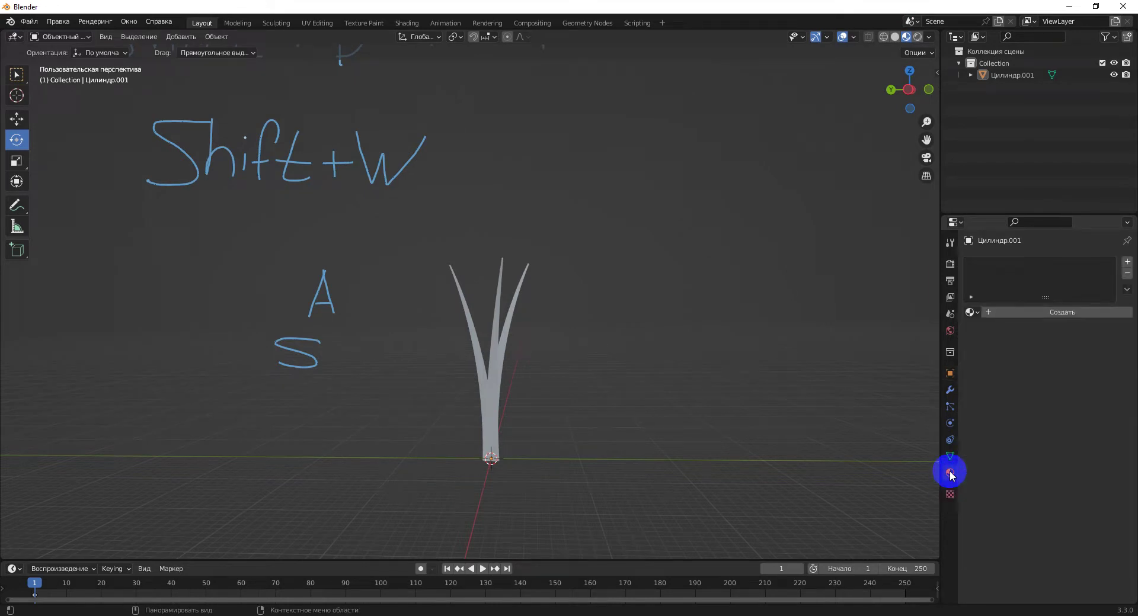
{"action": "left_click", "coordinate": [489, 408]}
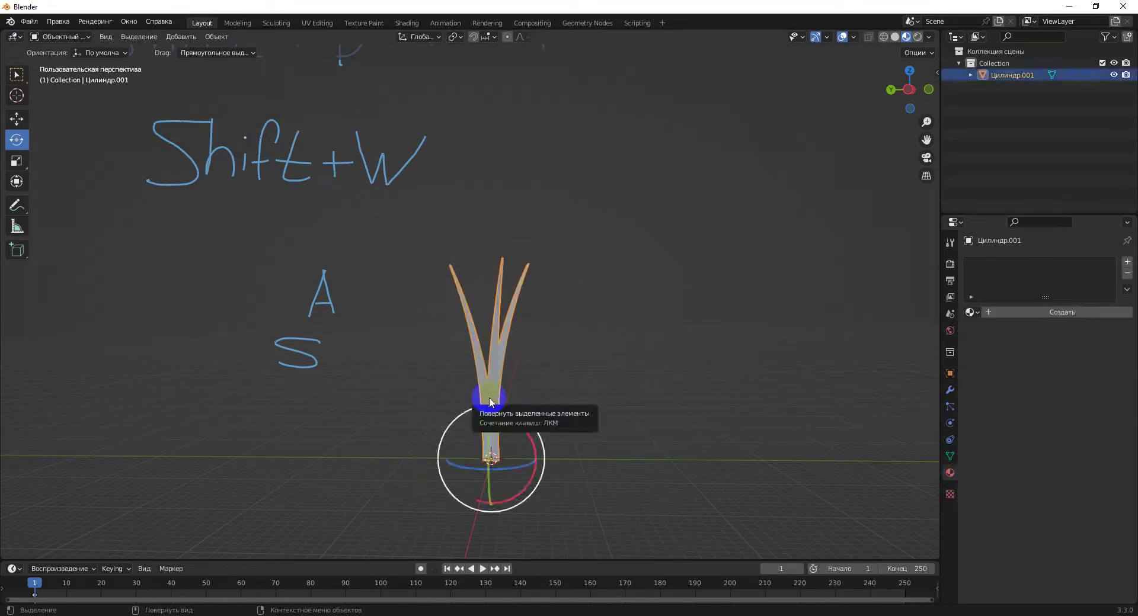
{"action": "left_click", "coordinate": [1061, 313]}
{"action": "mouse_move", "coordinate": [635, 407]}
{"action": "middle_mouse_down"}
{"action": "mouse_move", "coordinate": [702, 433]}
{"action": "mouse_move", "coordinate": [658, 428]}
{"action": "middle_mouse_up"}
{"action": "left_click", "coordinate": [1089, 440]}
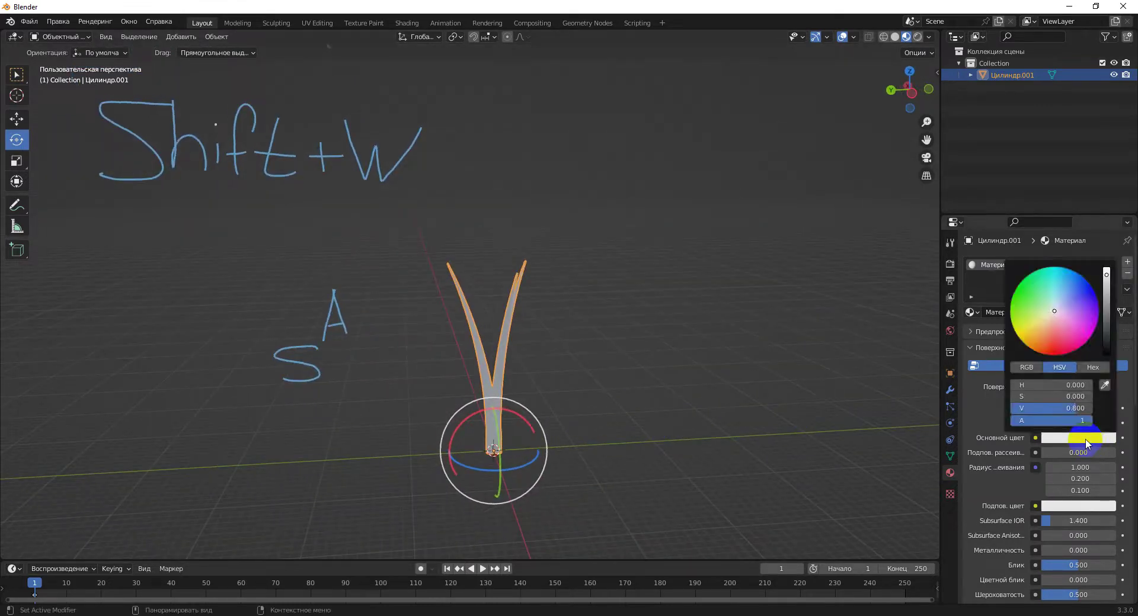
{"action": "left_click", "coordinate": [1019, 290]}
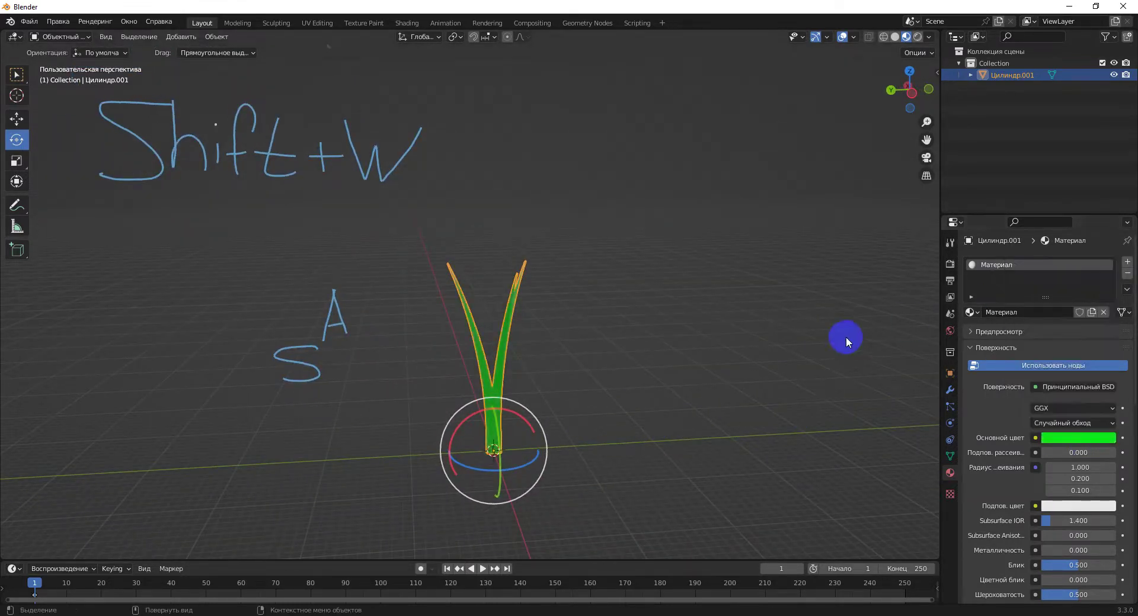
- Darken the material's green base color to a value of about 0.376 and deselect the tuft
{"action": "mouse_move", "coordinate": [783, 403]}
{"action": "middle_mouse_down"}
{"action": "mouse_move", "coordinate": [718, 393]}
{"action": "mouse_move", "coordinate": [771, 405]}
{"action": "middle_mouse_up"}
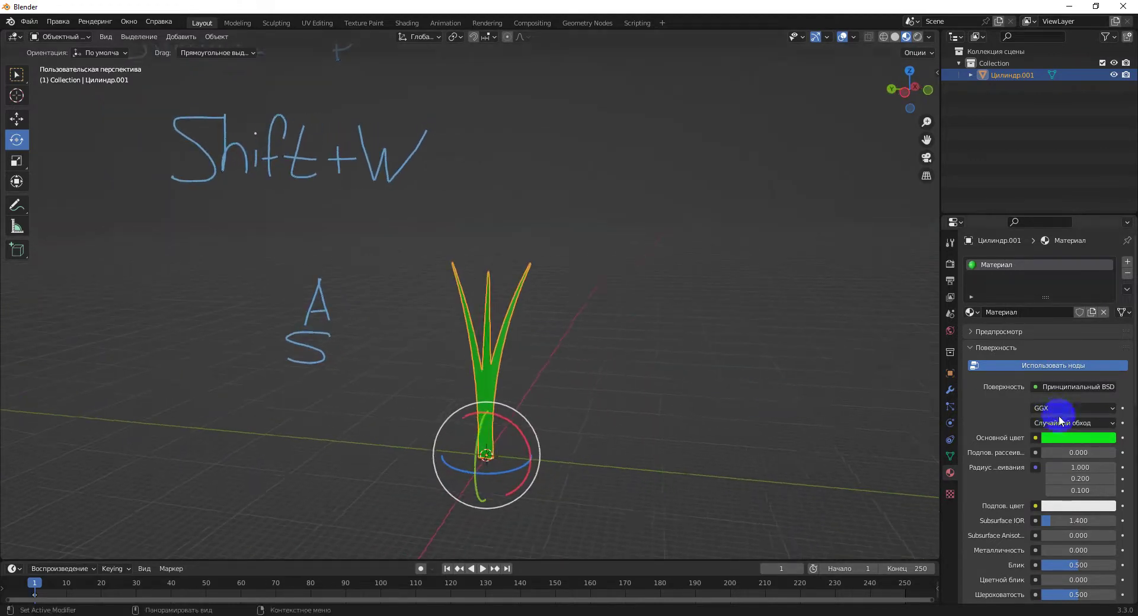
{"action": "left_click", "coordinate": [1070, 443]}
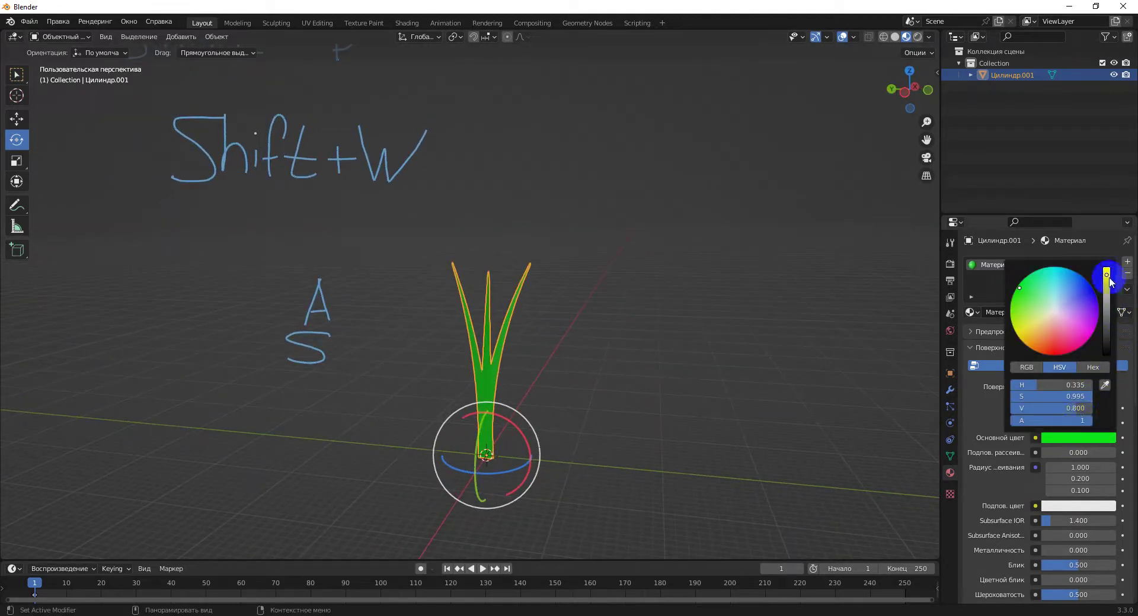
{"action": "mouse_move", "coordinate": [1110, 281]}
{"action": "left_mouse_down"}
{"action": "mouse_move", "coordinate": [1114, 314]}
{"action": "mouse_move", "coordinate": [1114, 297]}
{"action": "left_mouse_up"}
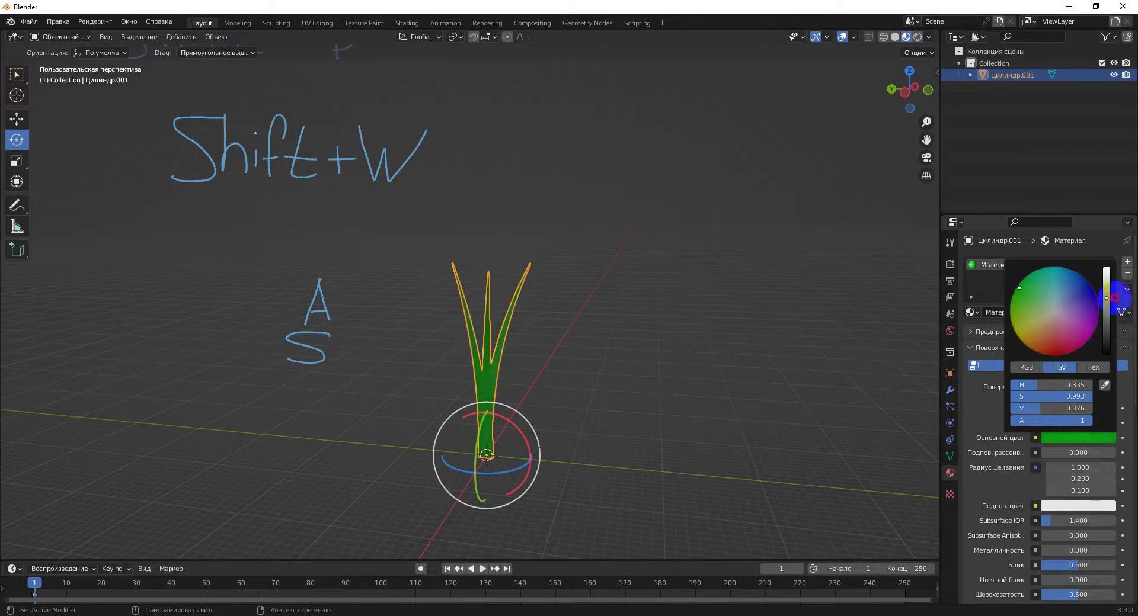
{"action": "left_click", "coordinate": [639, 453]}
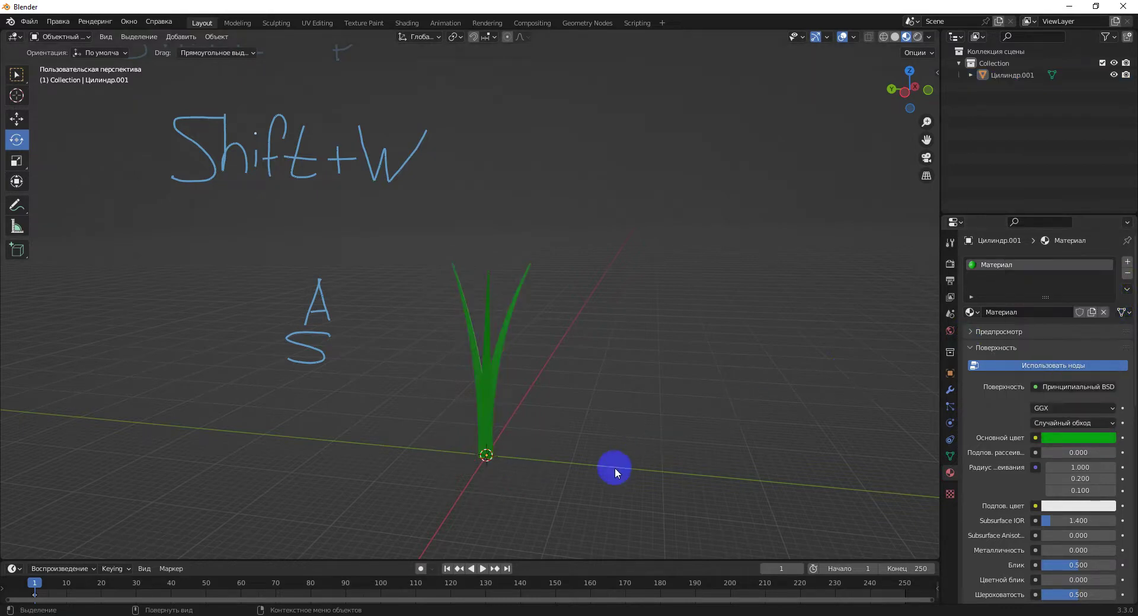
{"action": "mouse_move", "coordinate": [614, 467]}
{"action": "middle_mouse_down"}
{"action": "mouse_move", "coordinate": [698, 460]}
{"action": "mouse_move", "coordinate": [597, 468]}
{"action": "mouse_move", "coordinate": [524, 443]}
{"action": "mouse_move", "coordinate": [535, 447]}
{"action": "mouse_move", "coordinate": [467, 478]}
{"action": "mouse_move", "coordinate": [365, 450]}
{"action": "mouse_move", "coordinate": [599, 444]}
{"action": "mouse_move", "coordinate": [673, 427]}
{"action": "mouse_move", "coordinate": [621, 446]}
{"action": "mouse_move", "coordinate": [601, 437]}
{"action": "middle_mouse_up"}
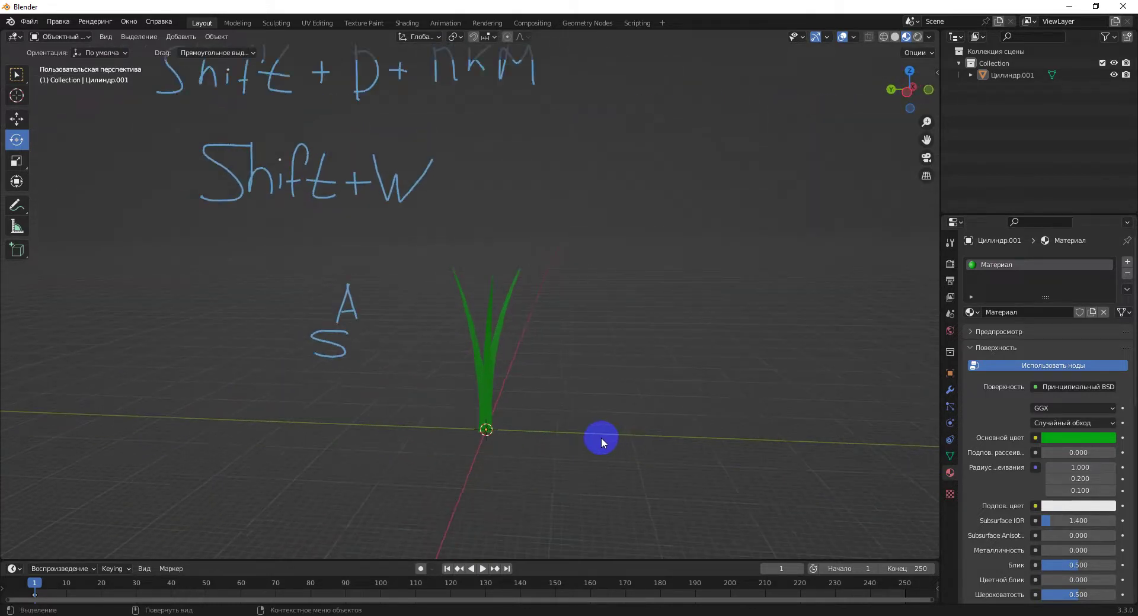
- Save the scene as травинка.blend in the D:\_BLENDER 3D\ПАЛМА folder
{"action": "key", "text": "ctrl+s"}
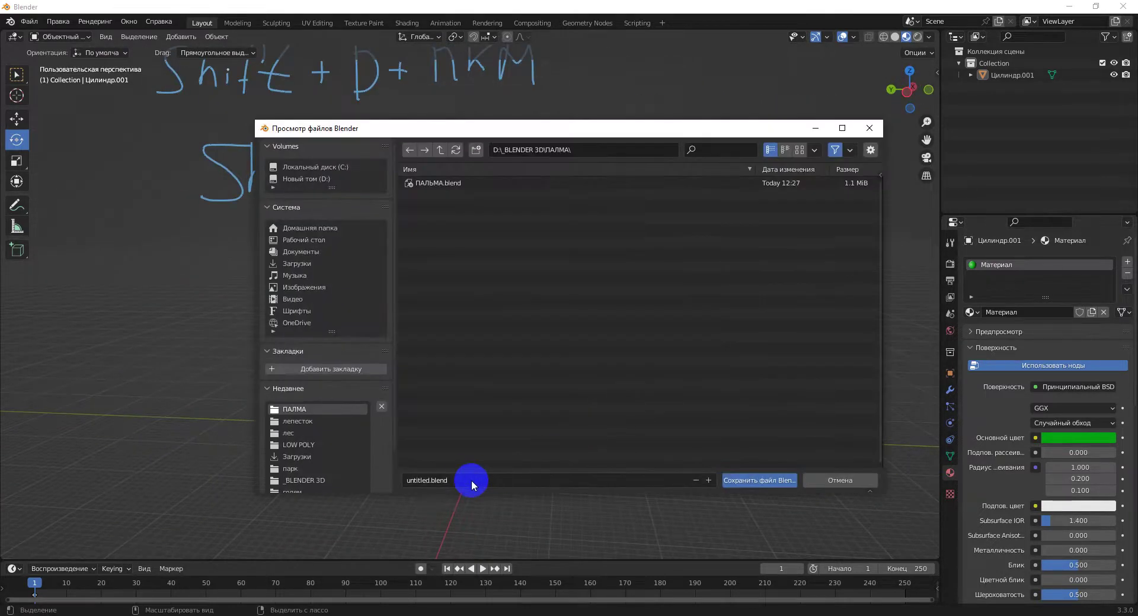
{"action": "left_click", "coordinate": [468, 479]}
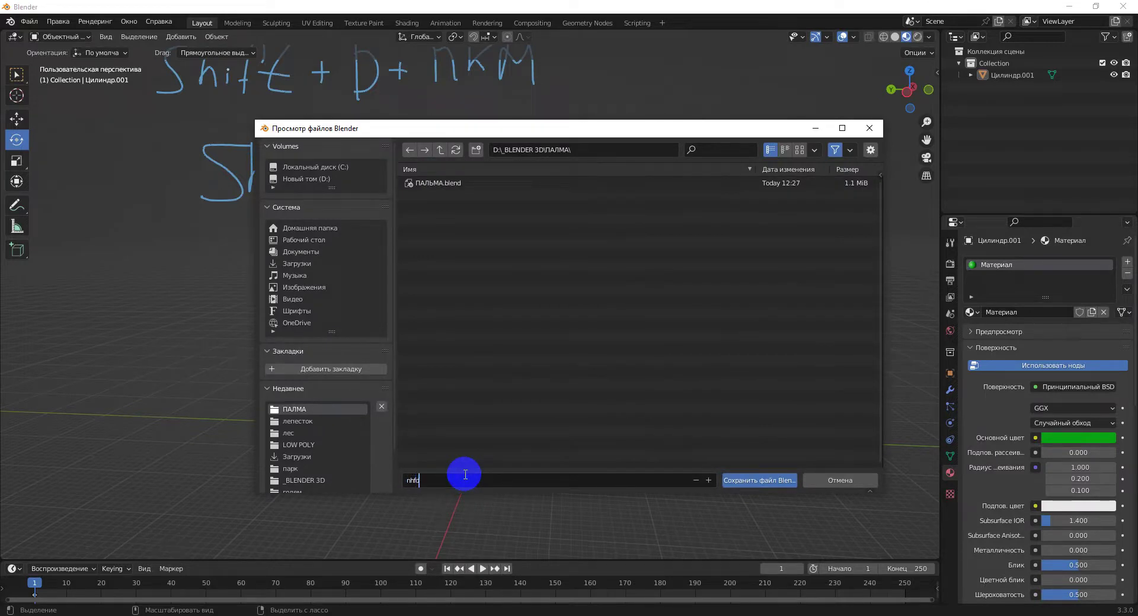
{"action": "type", "text": "nhfdbyr"}
{"action": "key", "text": "ctrl+a"}
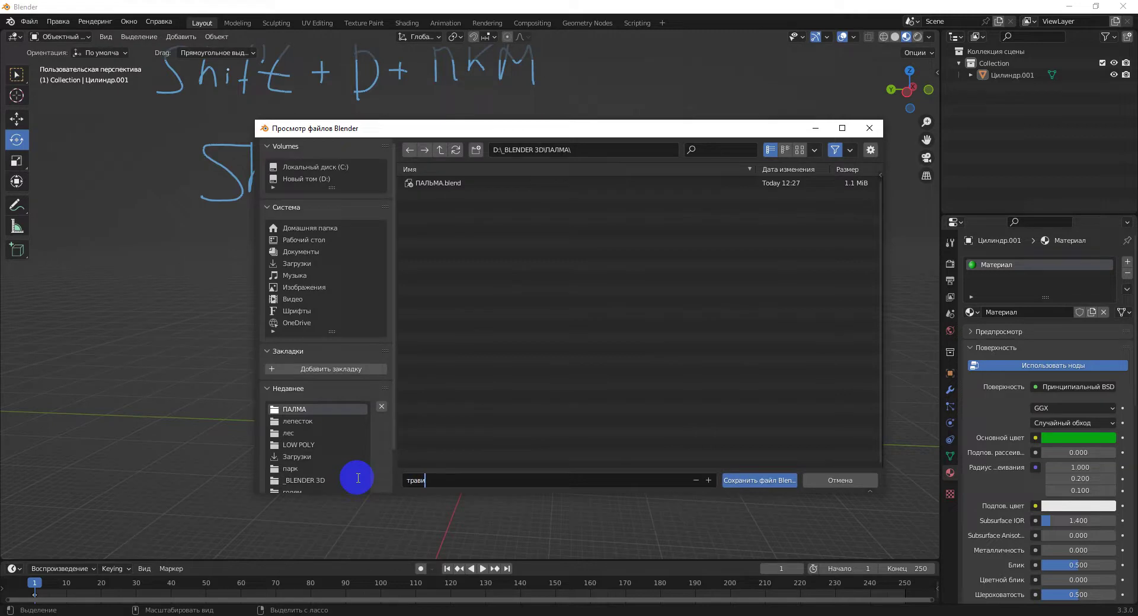
{"action": "type", "text": "травинка"}
{"action": "left_click", "coordinate": [759, 480]}
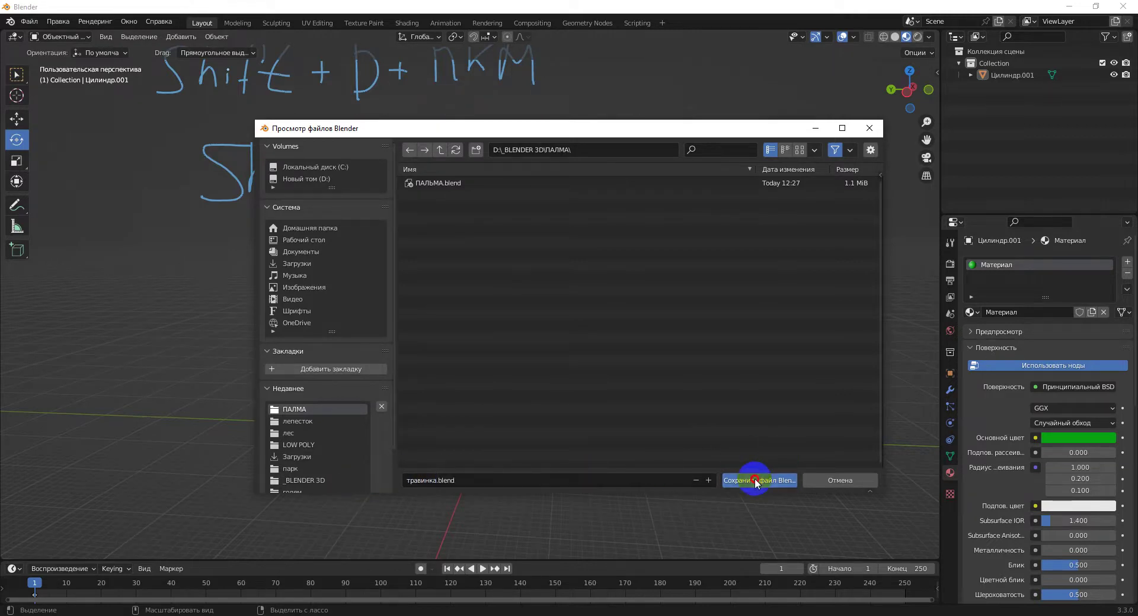
{"action": "mouse_move", "coordinate": [649, 322]}
{"action": "middle_mouse_down"}
{"action": "mouse_move", "coordinate": [612, 381]}
{"action": "mouse_move", "coordinate": [602, 285]}
{"action": "mouse_move", "coordinate": [598, 369]}
{"action": "mouse_move", "coordinate": [558, 483]}
{"action": "mouse_move", "coordinate": [645, 614]}
{"action": "middle_mouse_up"}
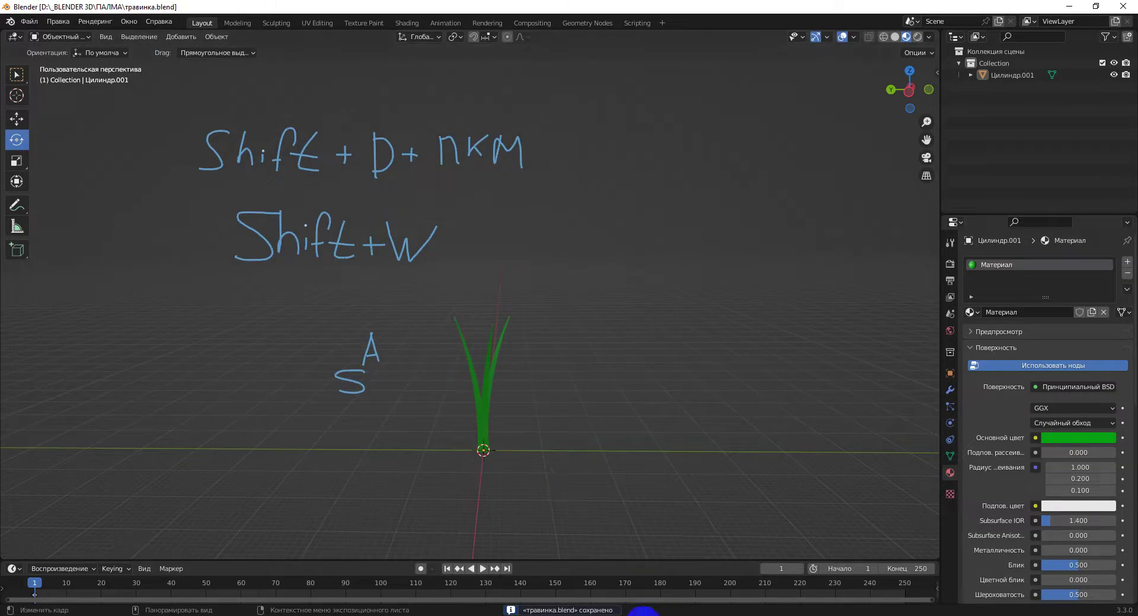